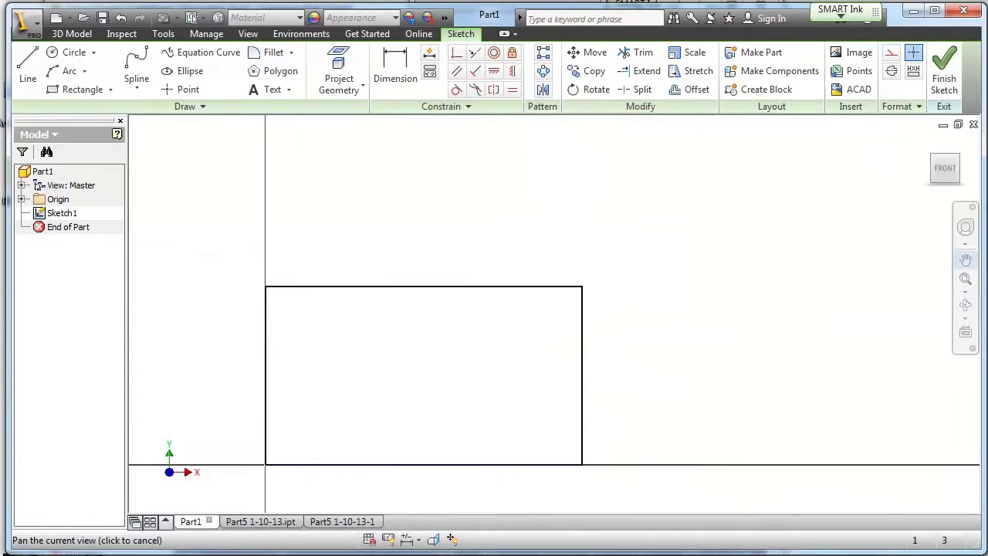
- Dimension the rectangle's width along its upper edge and its height along its right edge, accepting the drawn sizes
key("d")
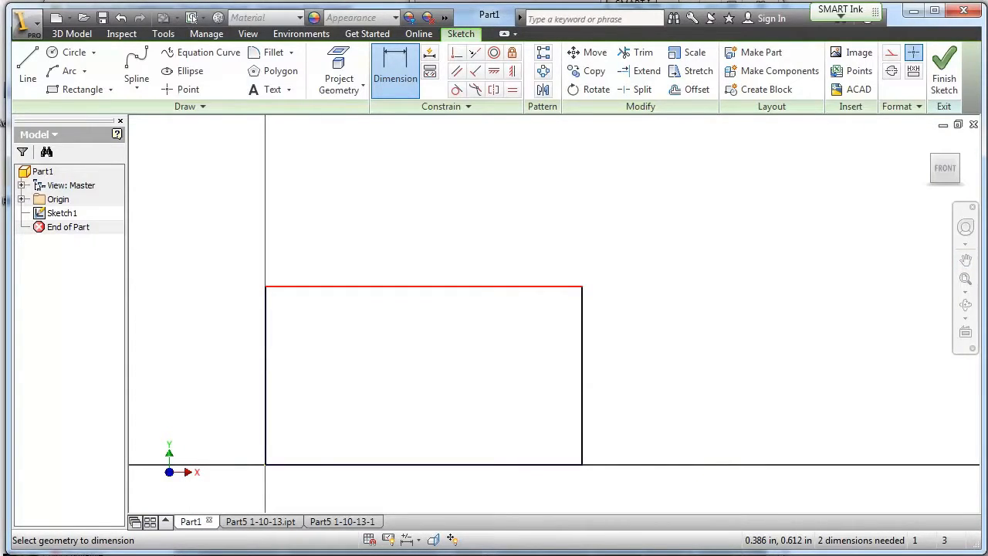
left_click(378, 286)
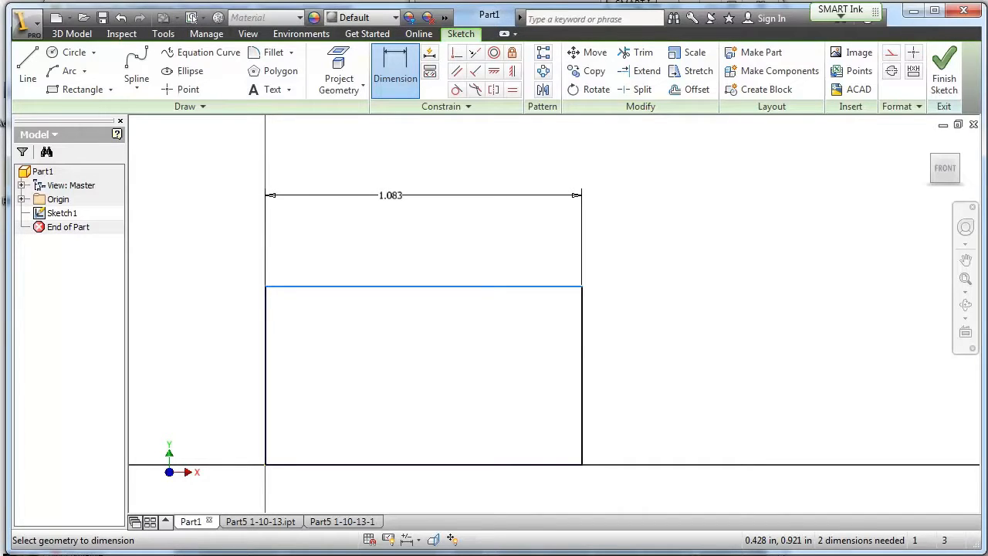
left_click(390, 191)
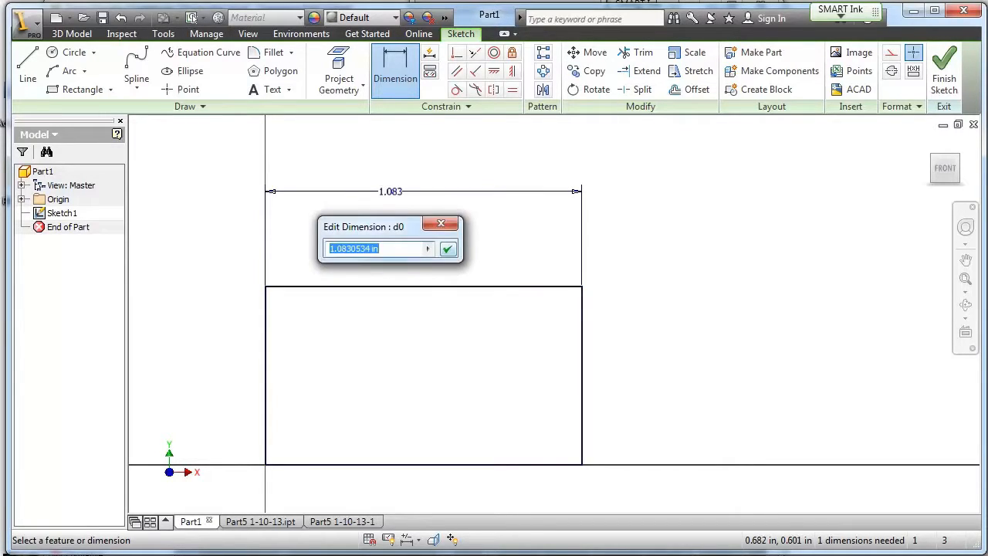
left_click(448, 249)
left_click(582, 378)
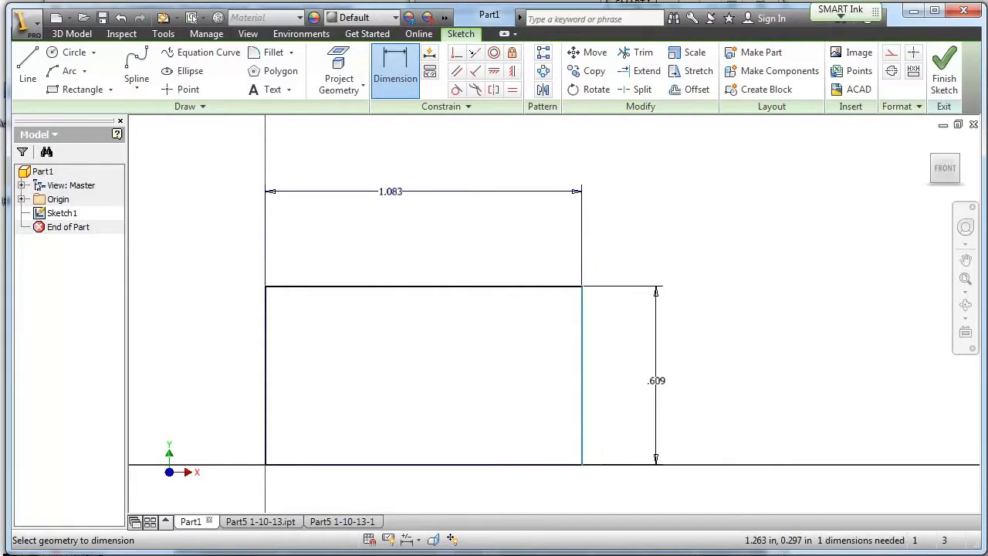
left_click(659, 379)
left_click(716, 436)
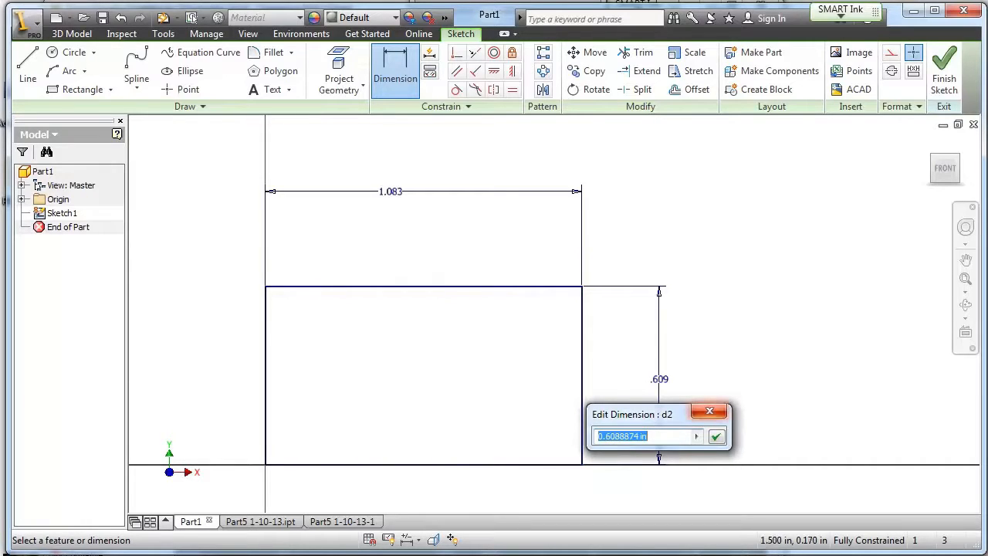
key("Return")
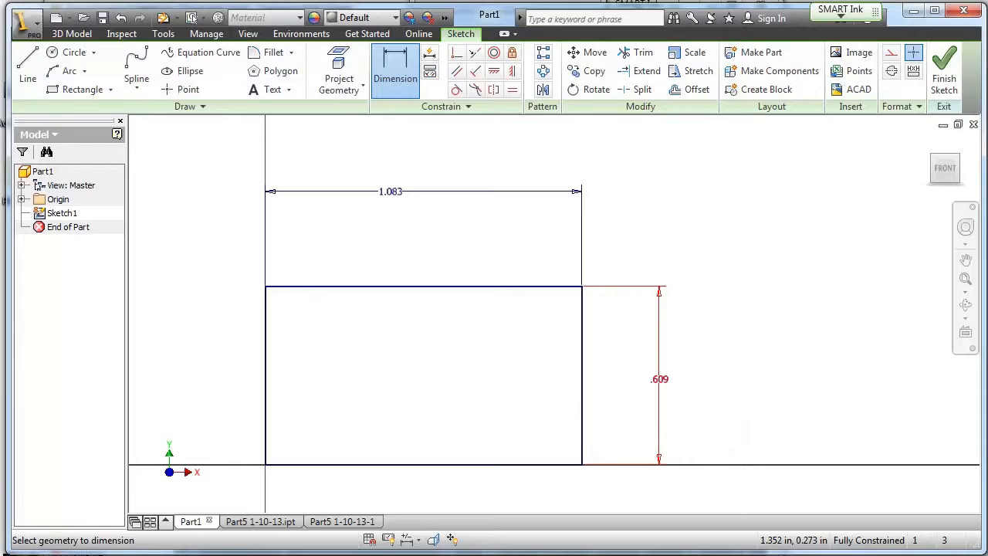
- Check the overall length and height dimensions in the Part5 1-10-13-1 drawing and return to Part1
left_click(342, 521)
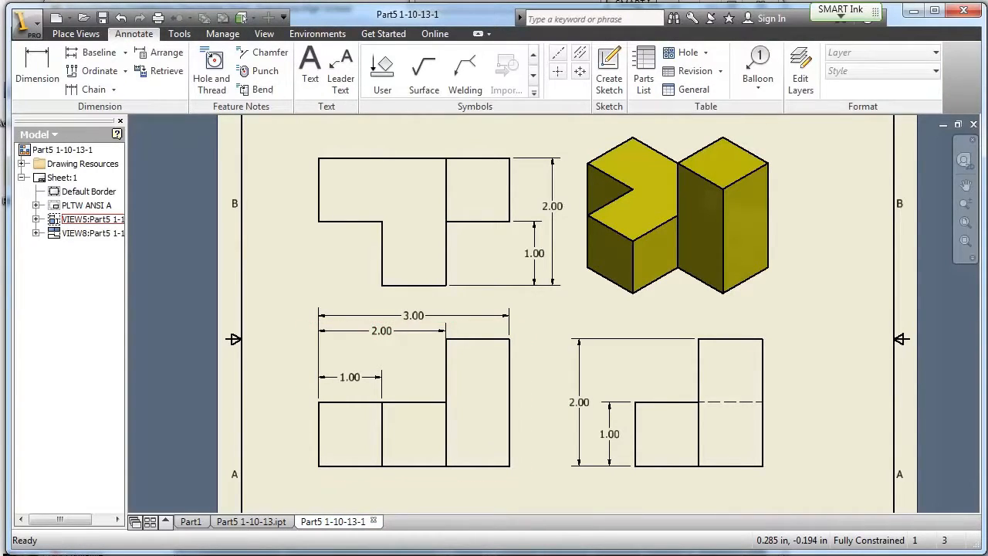
left_click(413, 315)
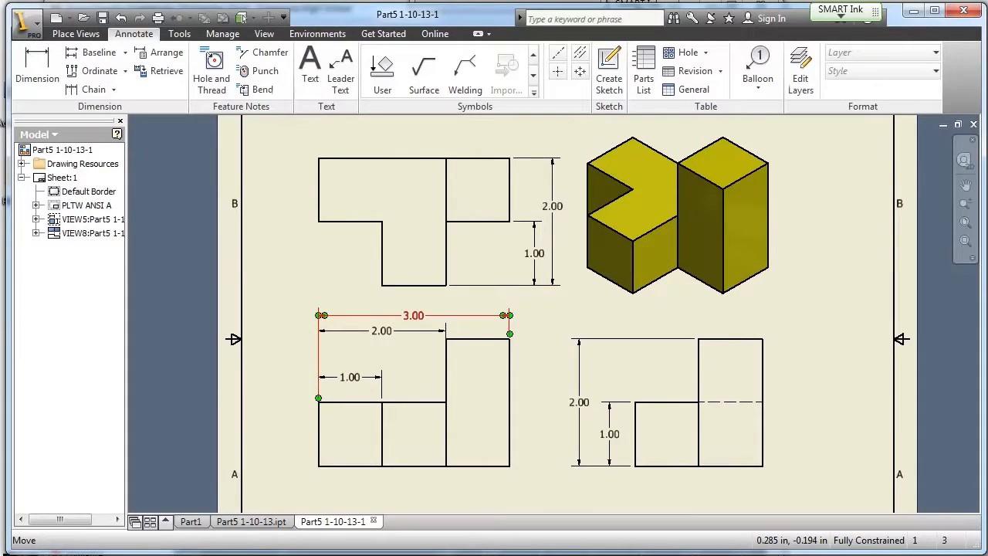
left_click(579, 402)
key("Escape")
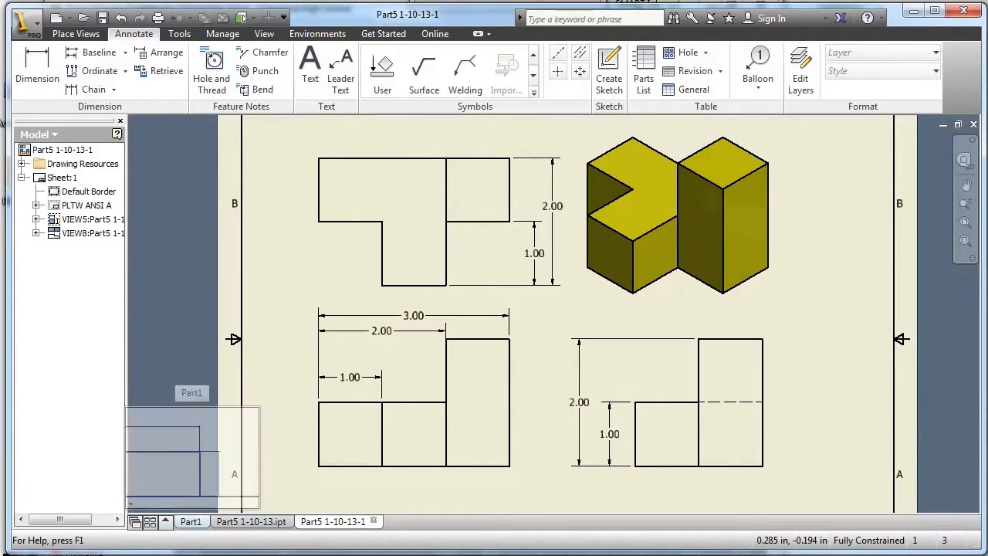
left_click(190, 521)
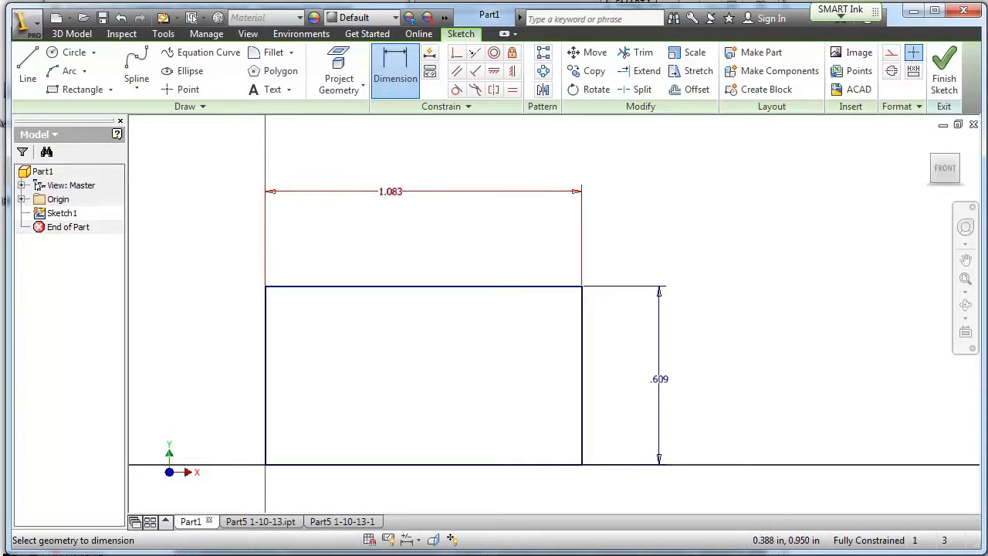
- Set the rectangle's width dimension to 3 in
double_click(391, 191)
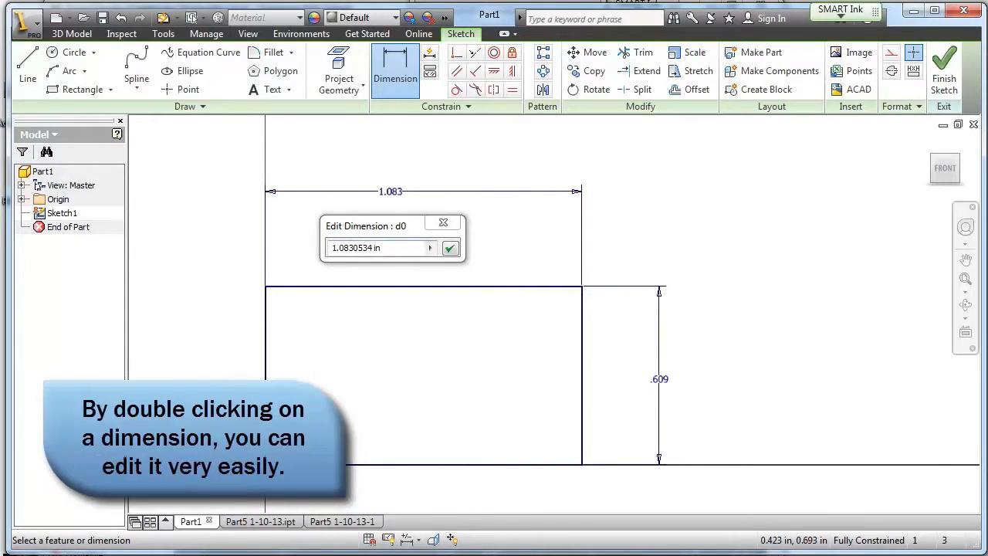
type("3")
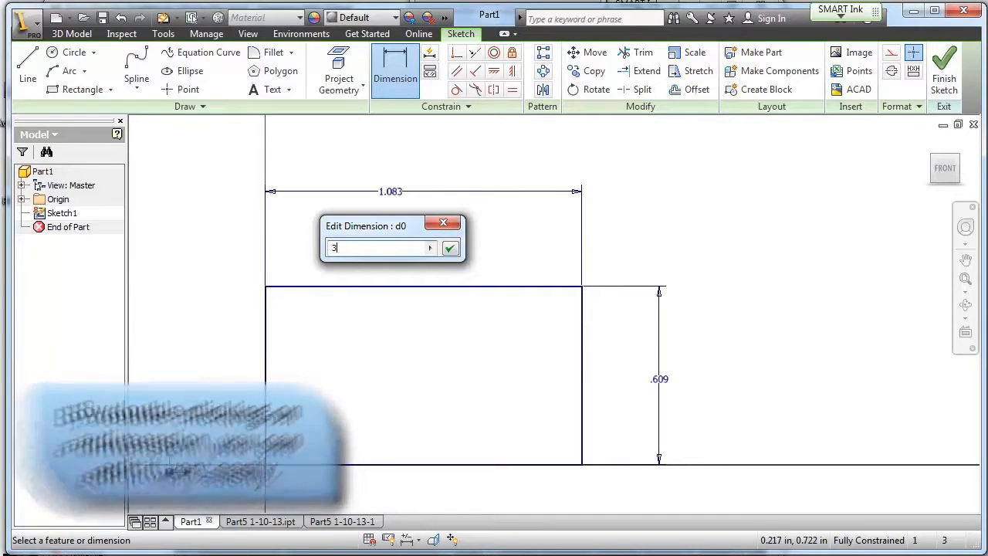
key("Return")
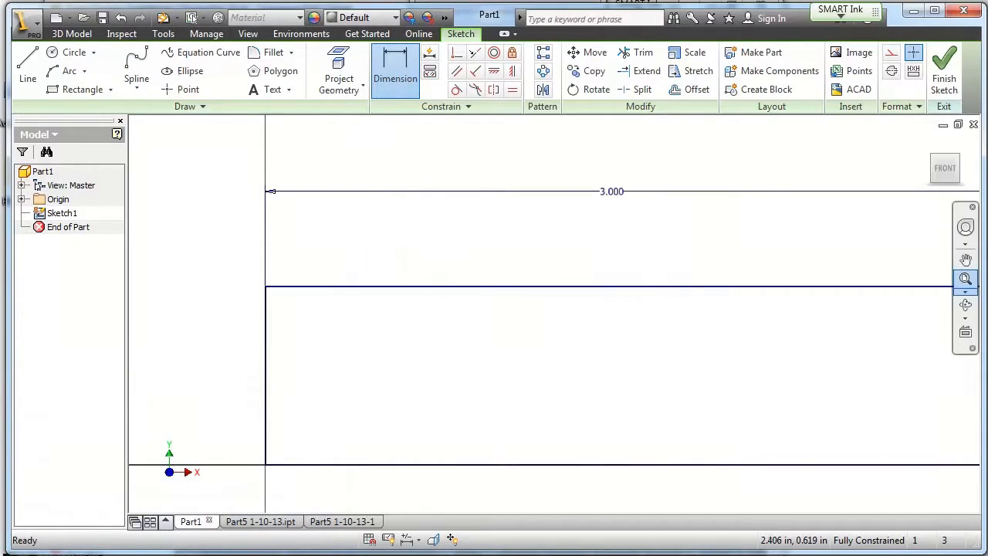
- Set the rectangle's height dimension to 2 in
left_click(966, 279)
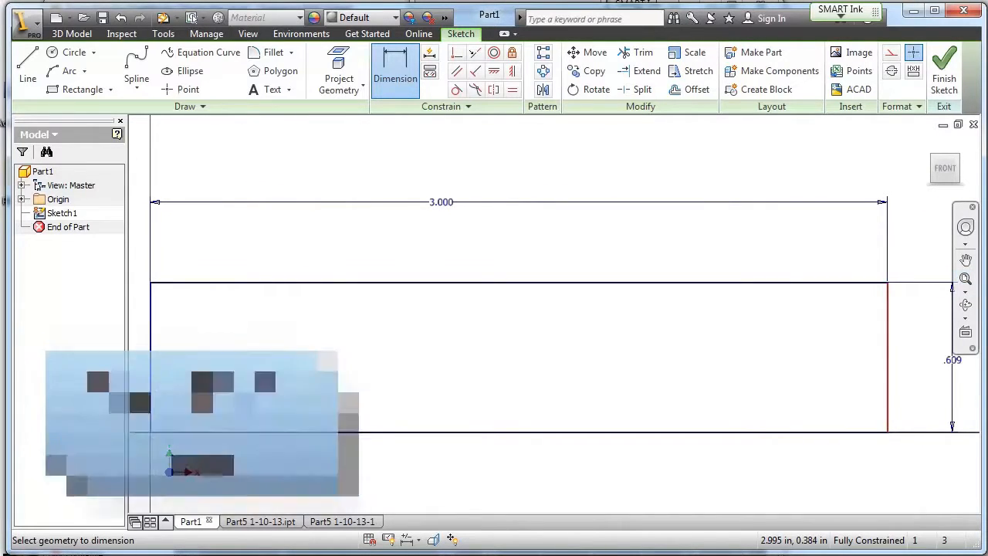
left_click(948, 361)
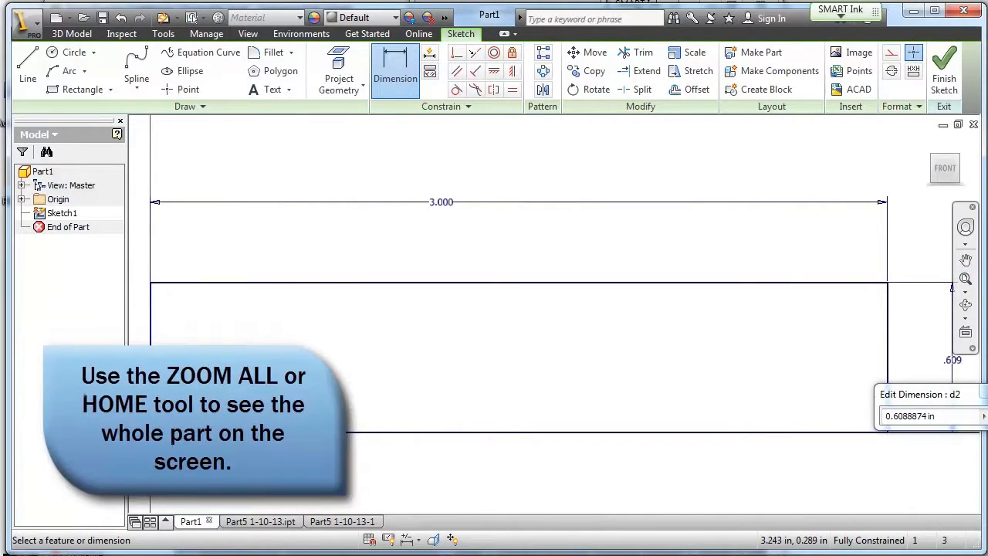
left_click_drag(942, 409, 874, 420)
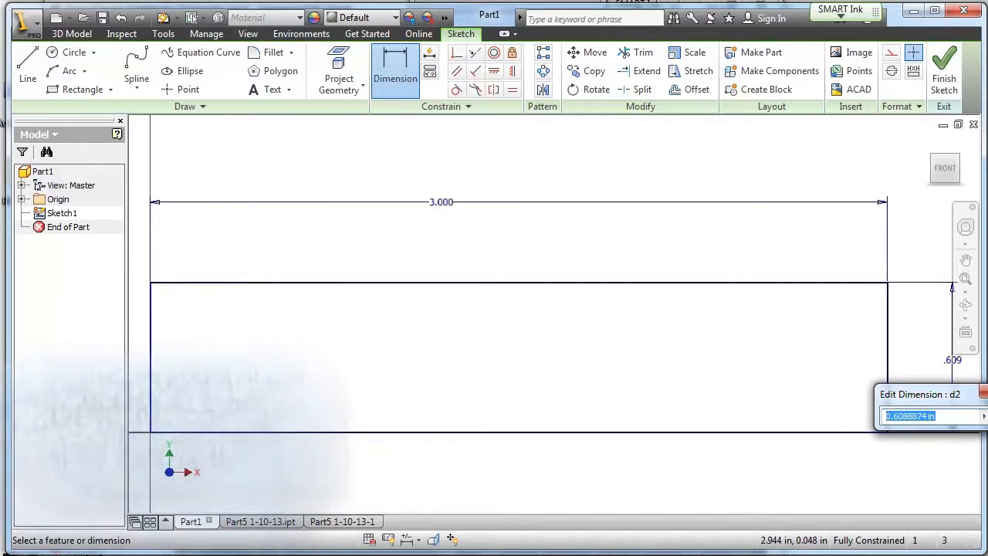
type("2")
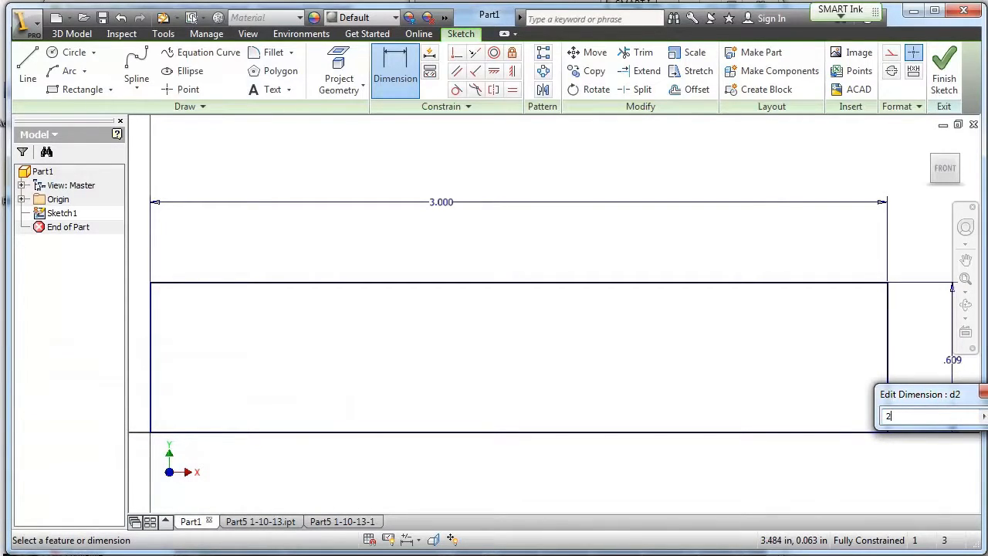
key("Return")
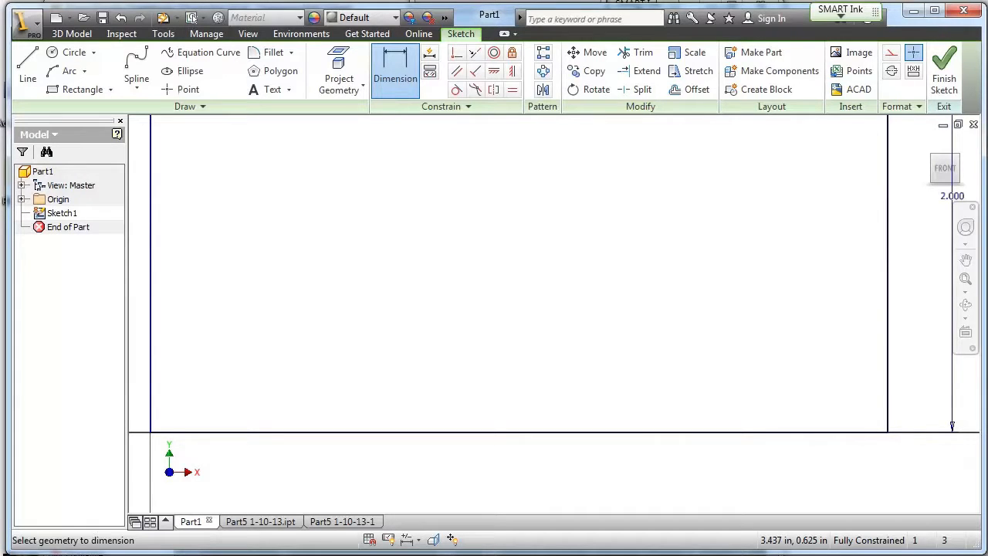
- Finish the sketch and extrude the rectangle 0.75 in toward the back, in the second direction, as a new solid
left_click(964, 279)
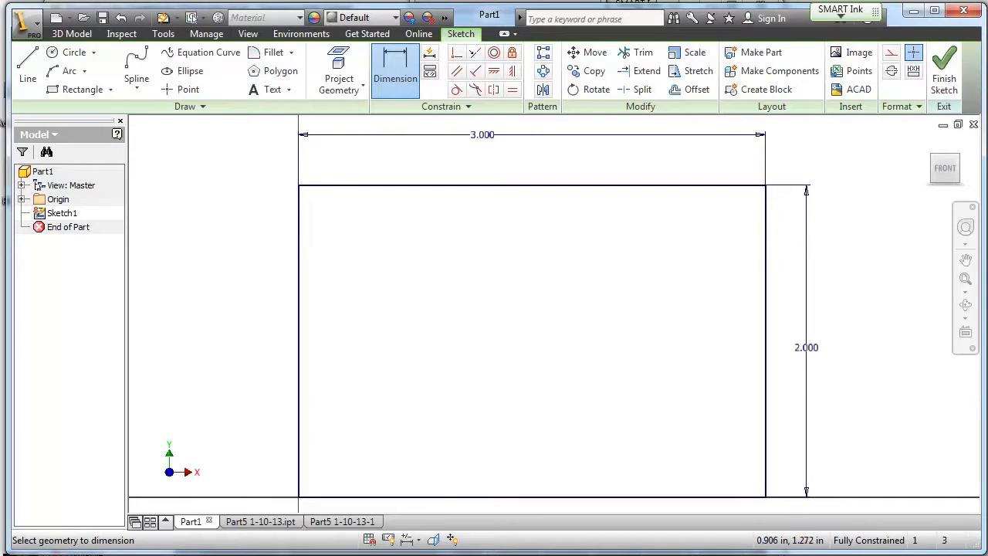
right_click(211, 220)
left_click(210, 265)
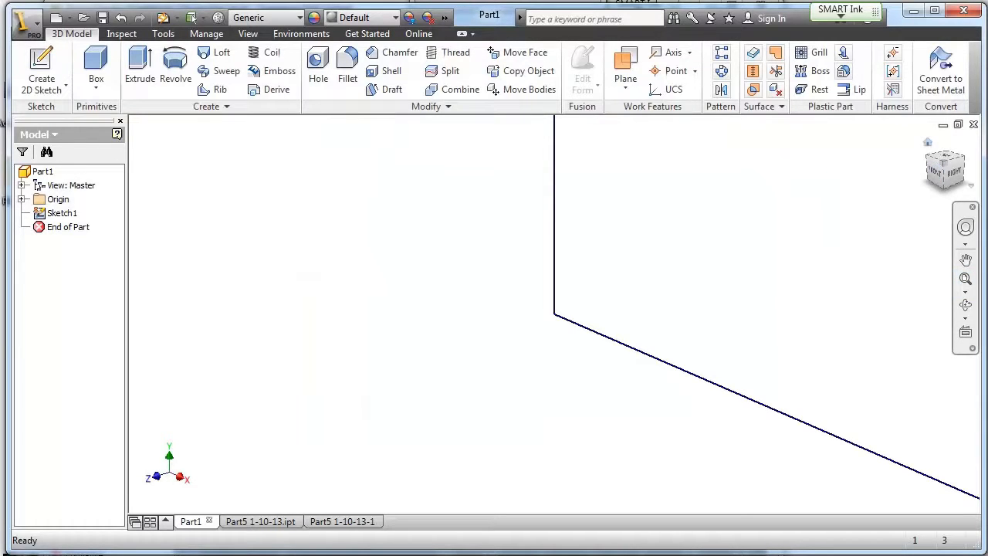
left_click(928, 142)
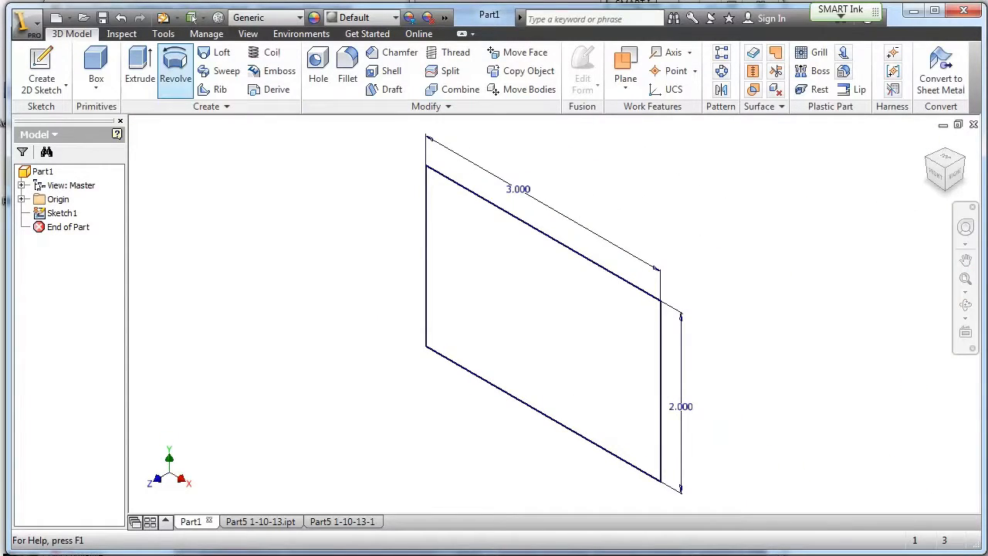
left_click(139, 68)
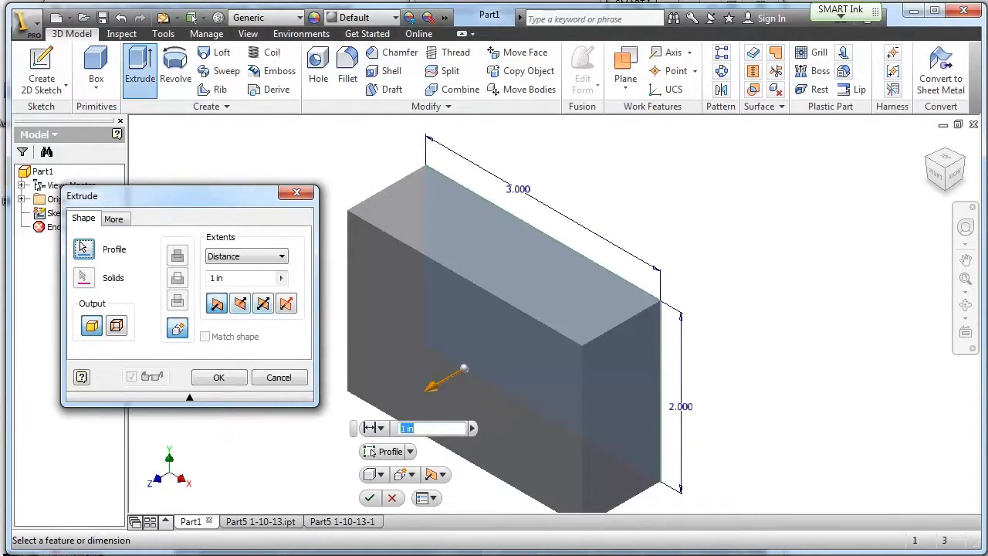
left_click(240, 304)
left_click_drag(225, 278, 215, 278)
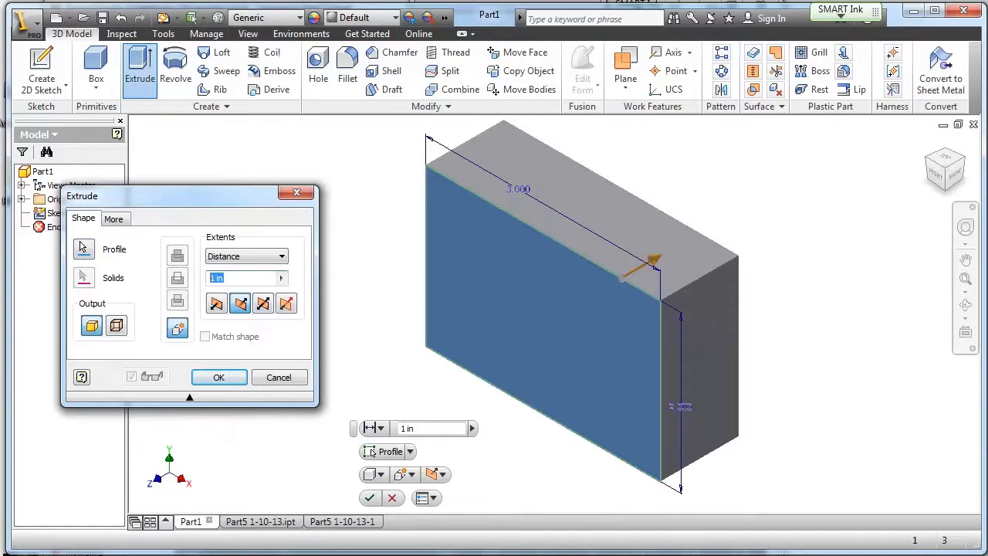
type(".75")
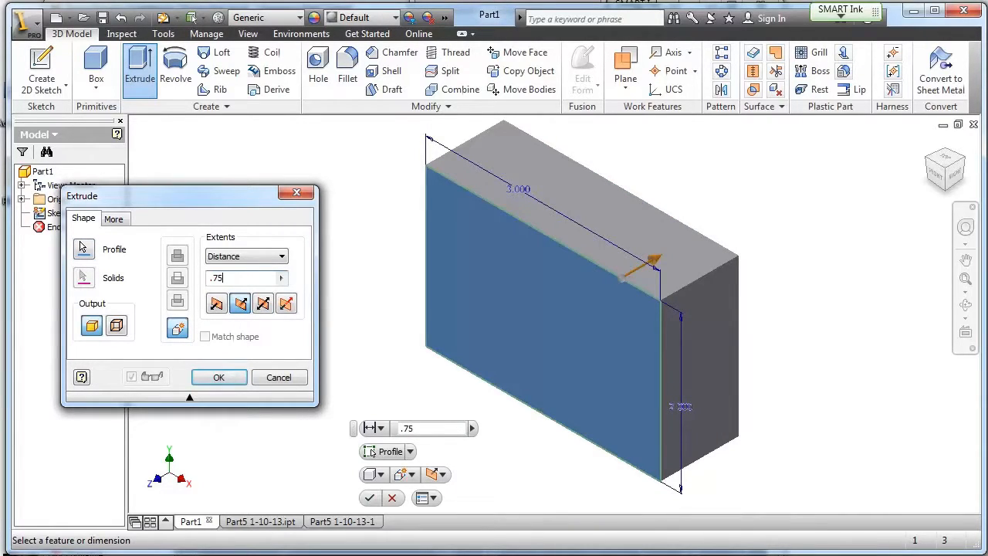
key("Return")
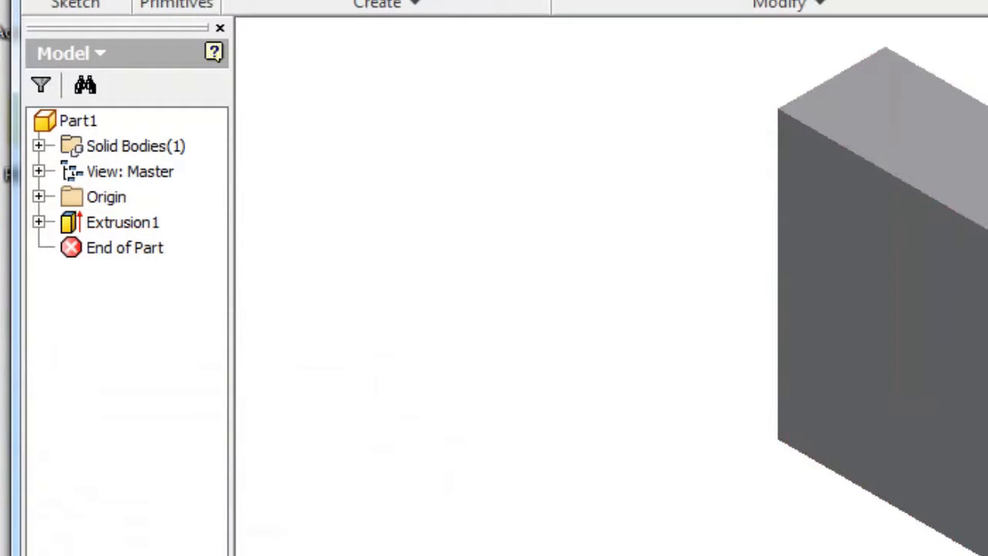
- Expand Extrusion1 in the model tree and examine the editing options available for its sketch
left_click(40, 223)
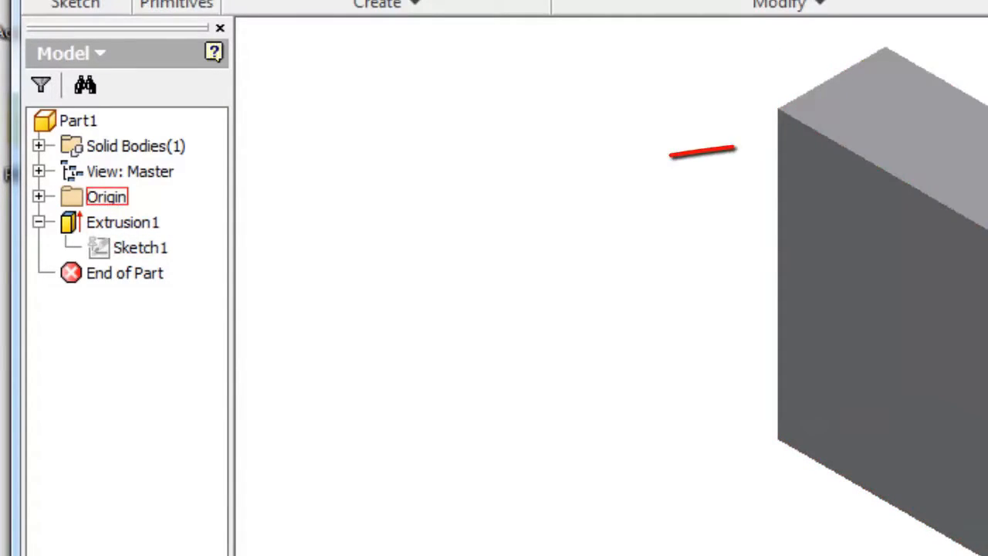
left_click_drag(907, 131, 832, 223)
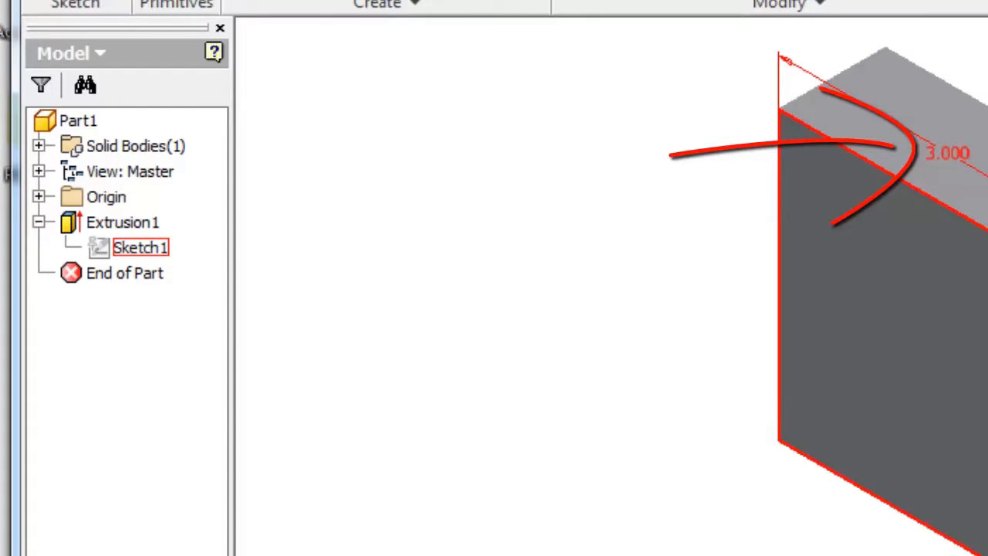
right_click(139, 246)
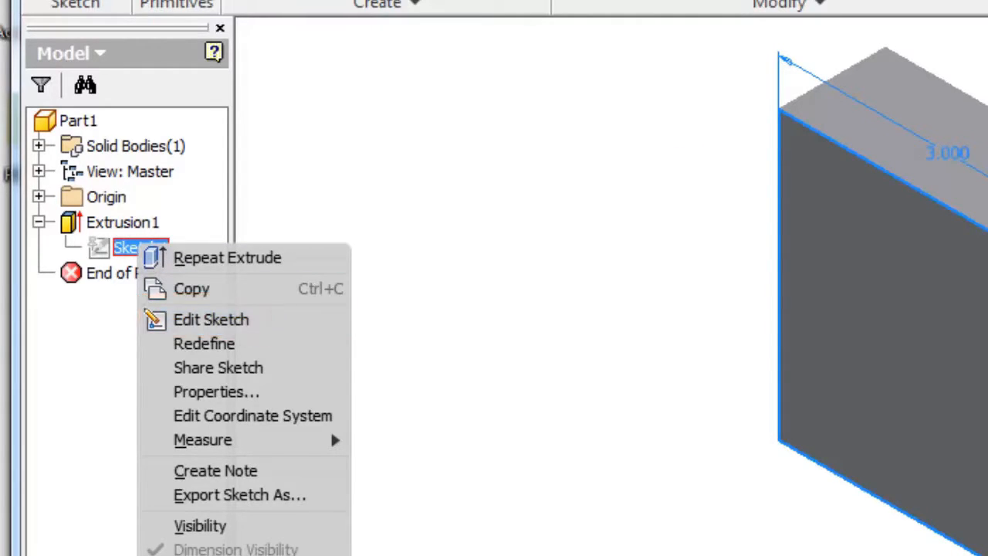
- Edit the Extrusion1 feature and try an extrusion distance of 1 in
left_click(124, 222)
right_click(114, 222)
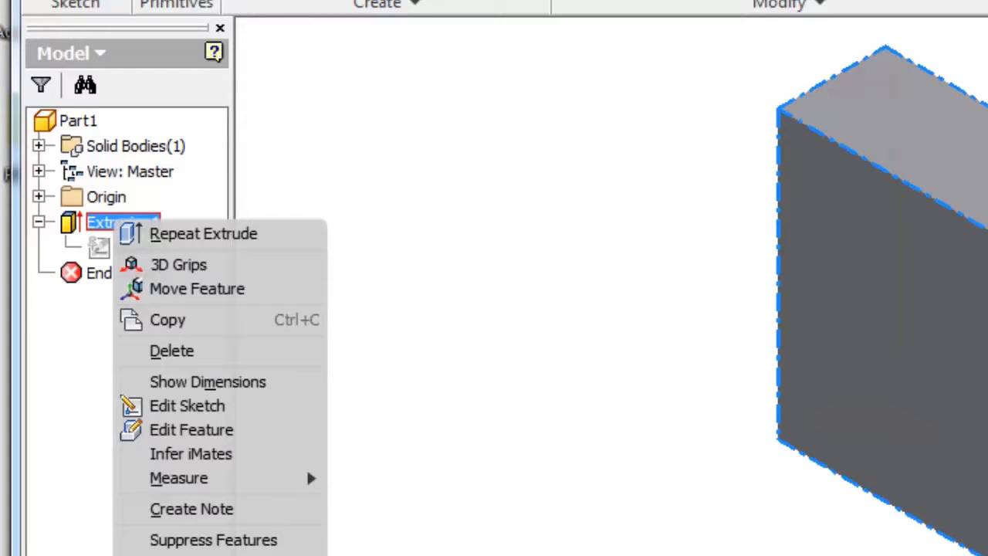
mouse_move(133, 404)
left_mouse_down()
mouse_move(229, 449)
mouse_move(134, 409)
left_mouse_up()
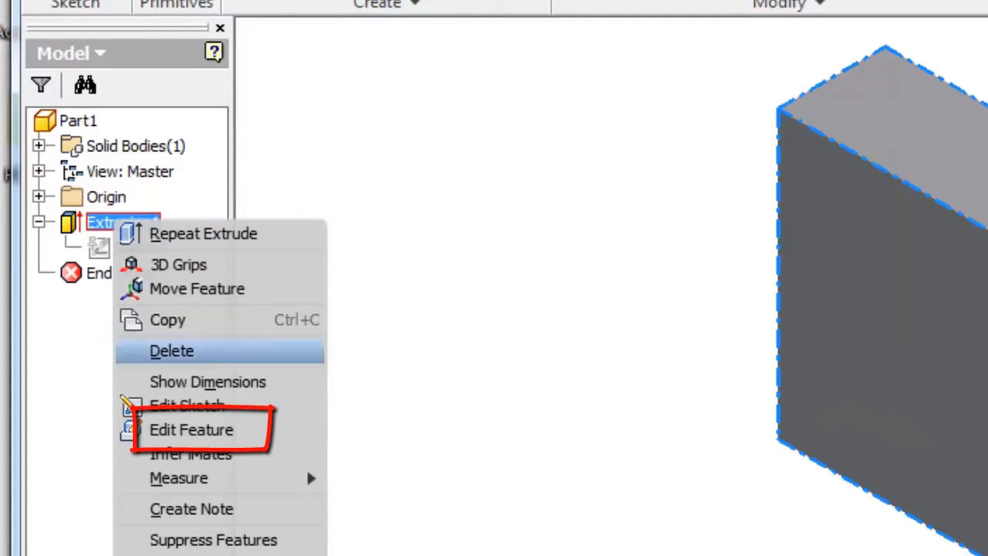
left_click(201, 430)
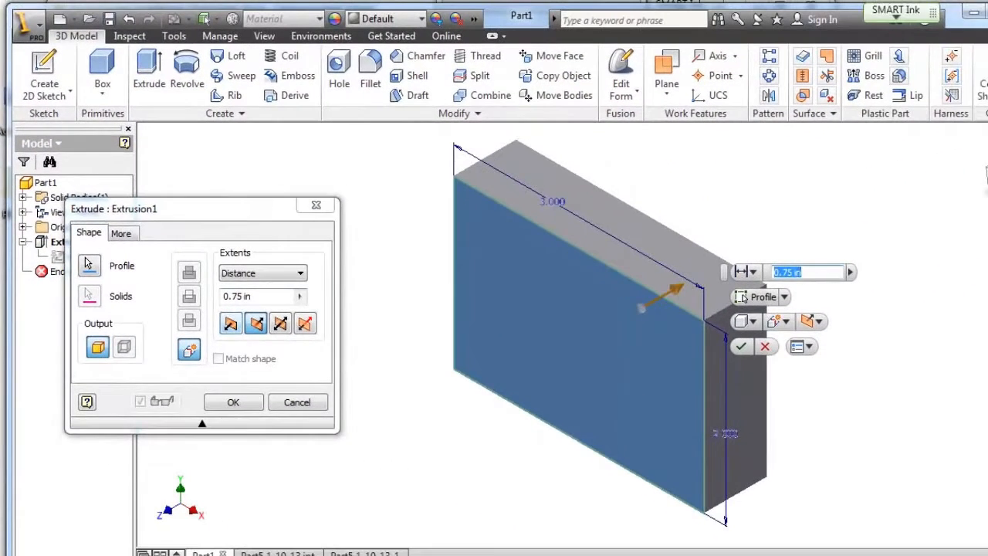
type("1")
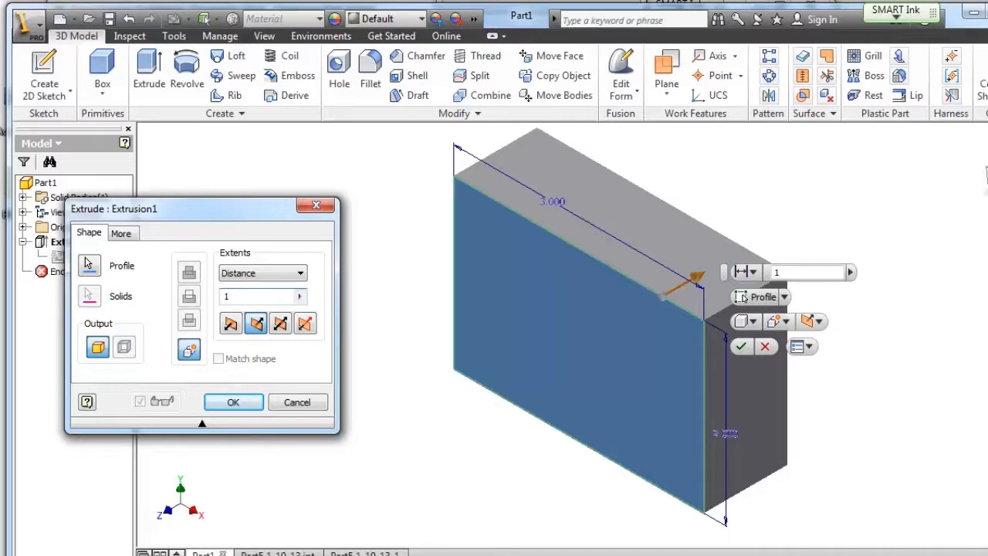
key("Return")
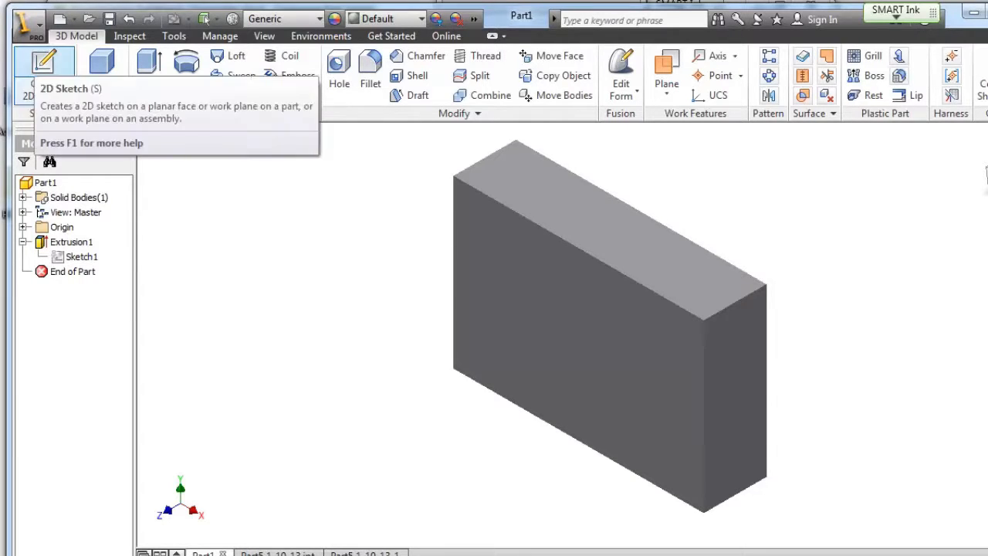
- Start a new 2D sketch on the block's large front face
left_click(44, 66)
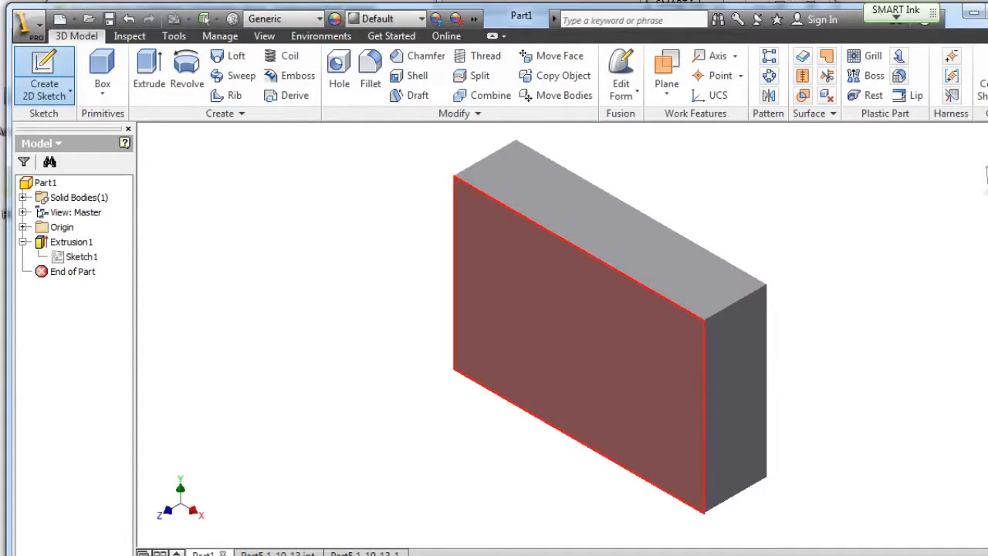
left_click(579, 343)
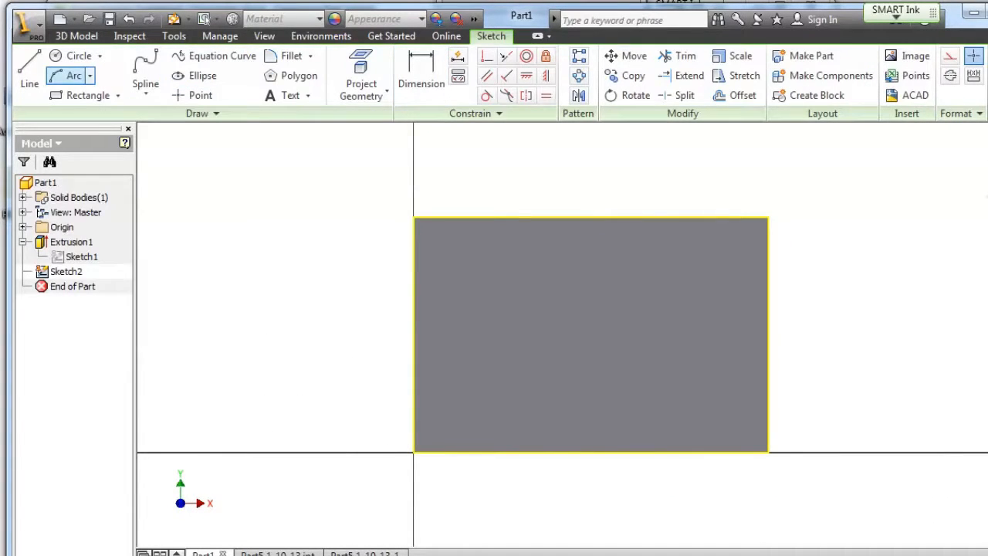
- Sketch a rectangle about 2.18 in wide and 0.95 in high inside the front face, starting at its upper-right corner
left_click(88, 95)
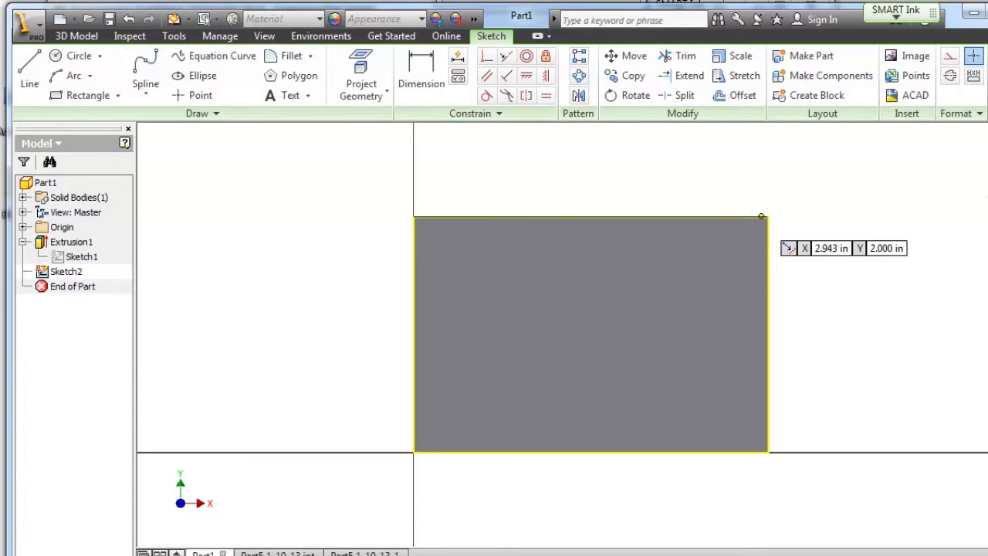
left_click(765, 217)
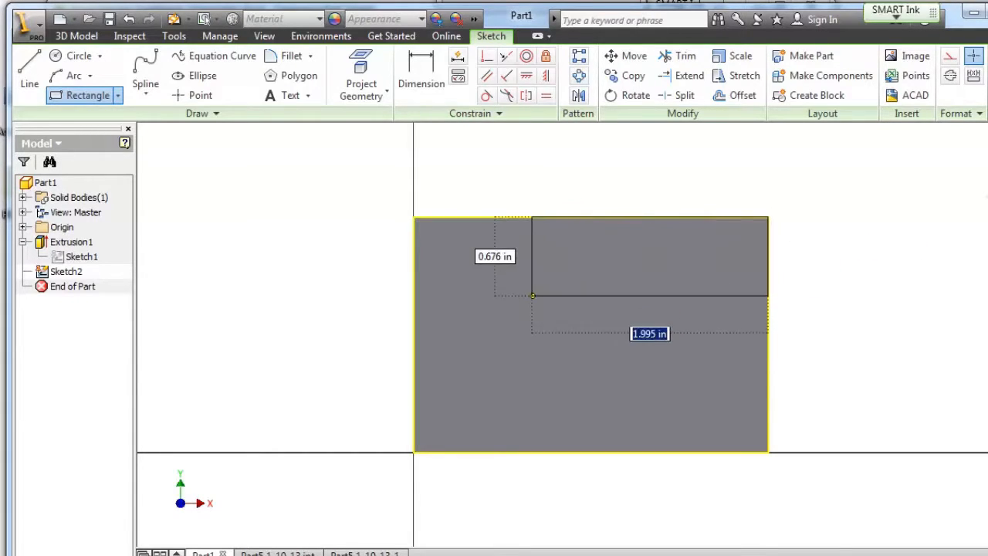
left_click(509, 329)
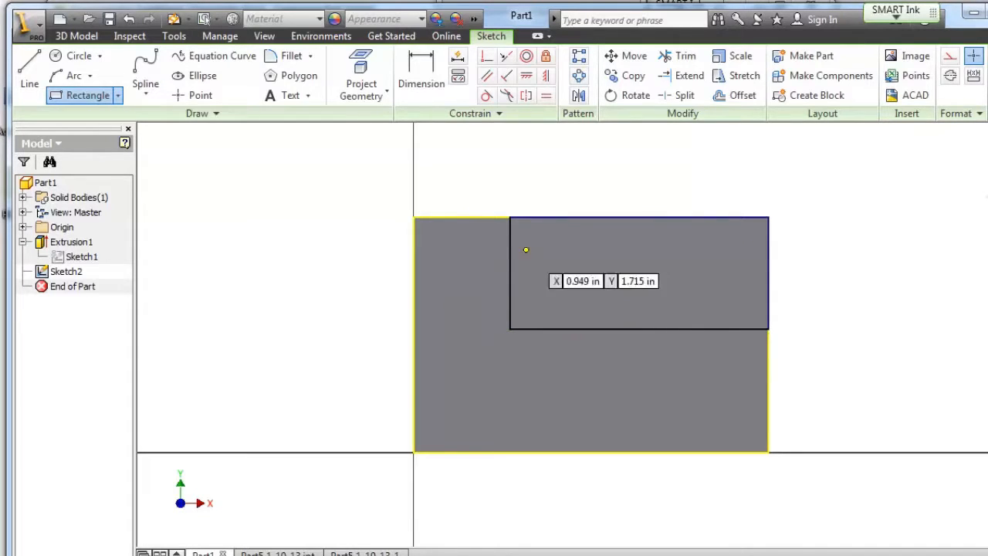
- Dimension the height of the new rectangle at 0.75 in, placing the dimension beside its left edge
left_click(421, 73)
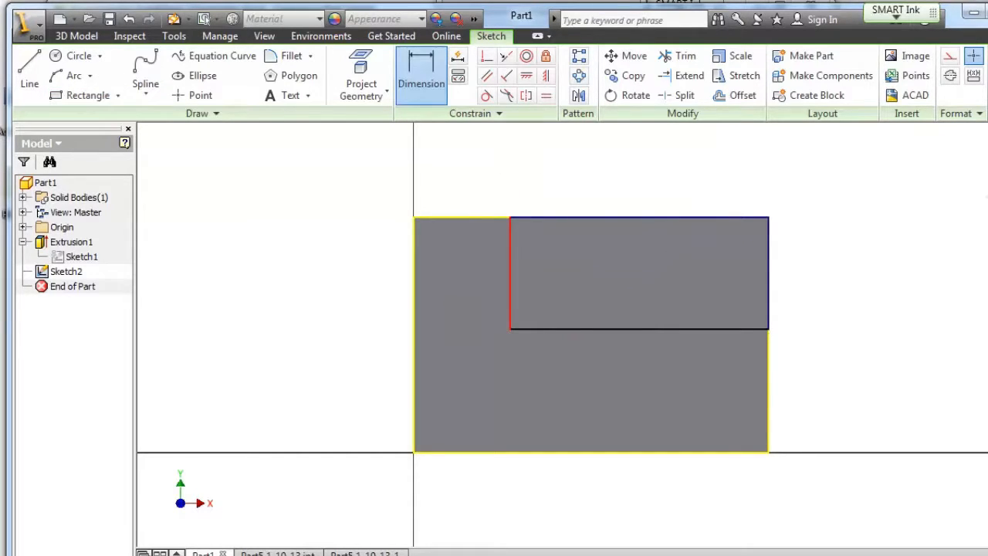
left_click(509, 274)
left_click(473, 282)
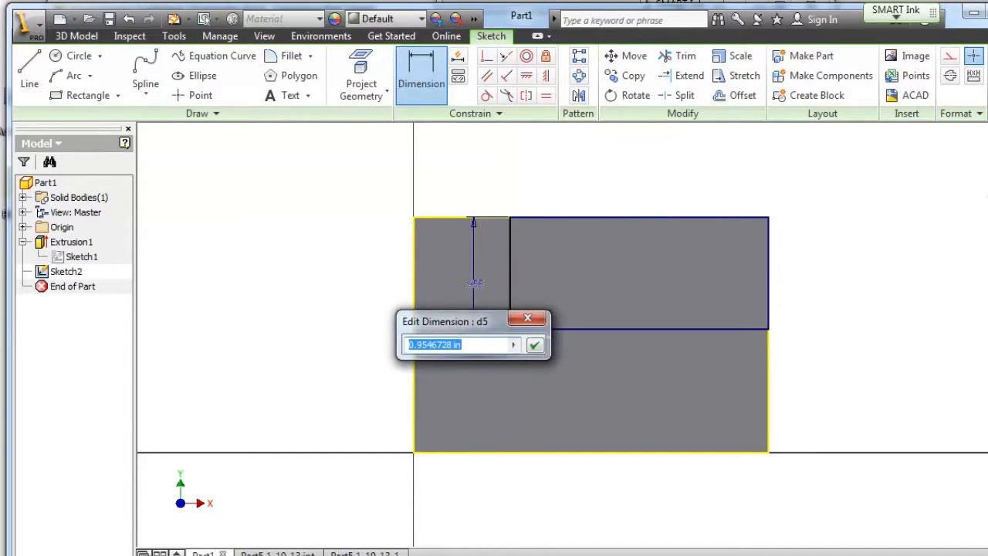
type(".")
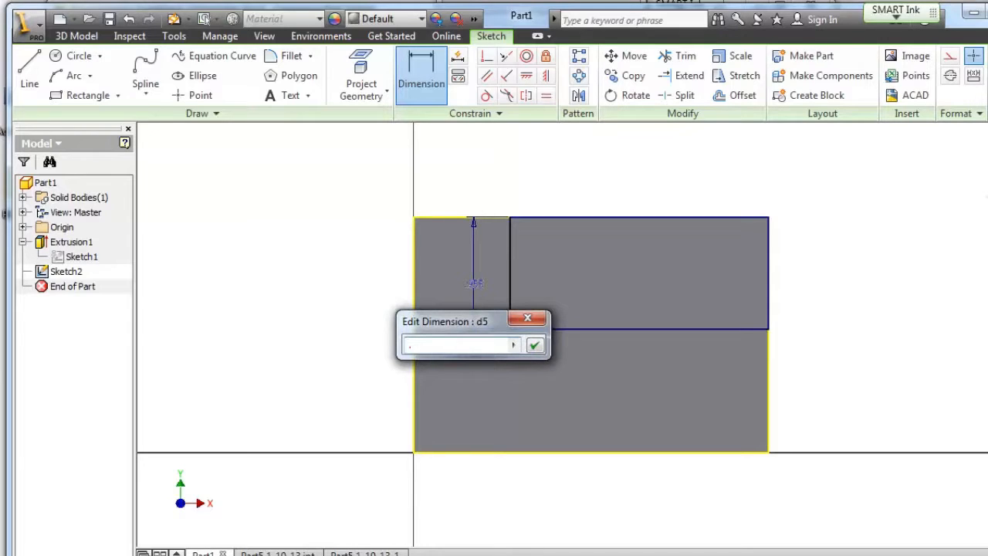
type("75")
key("Return")
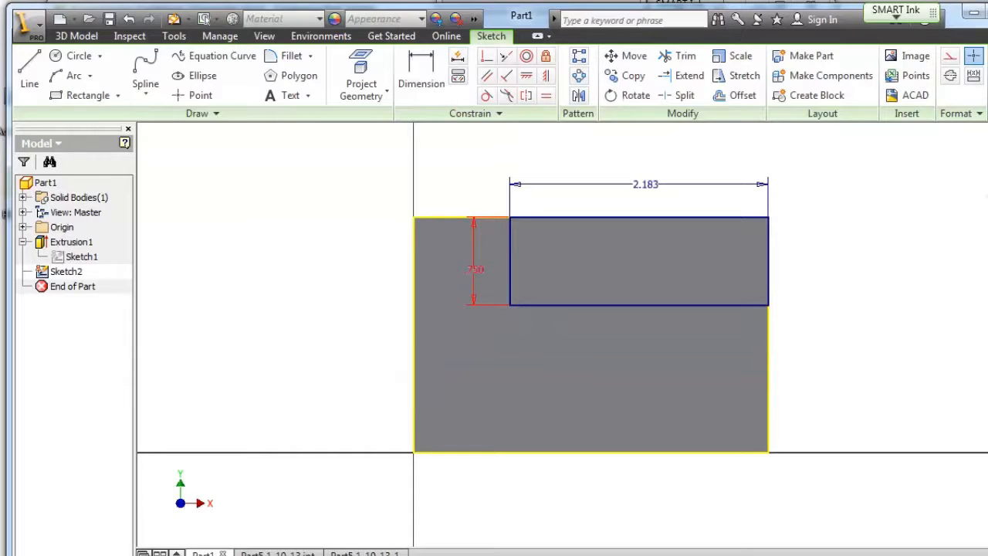
- Edit the rectangle's dimensions to a height of 1 in and a width of 2 in
double_click(475, 269)
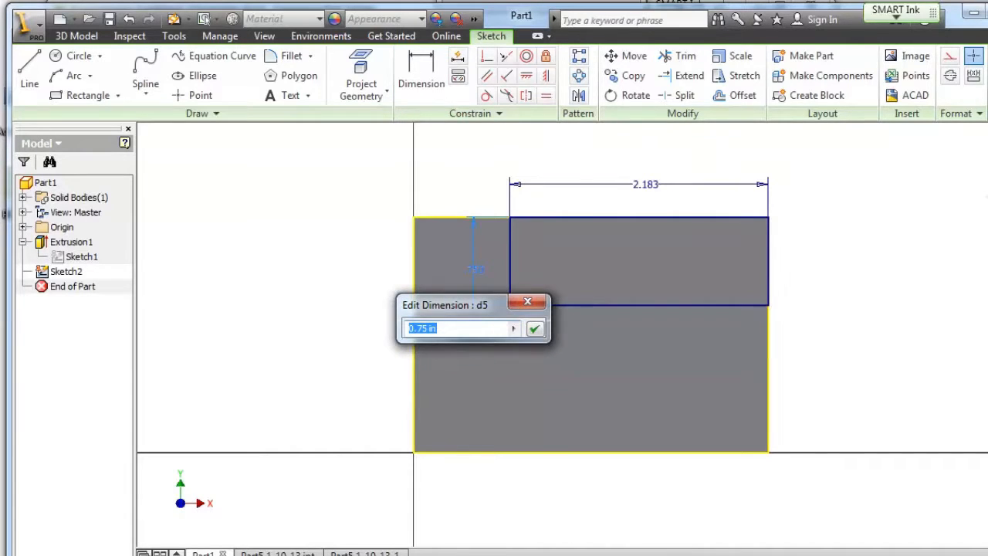
type("1")
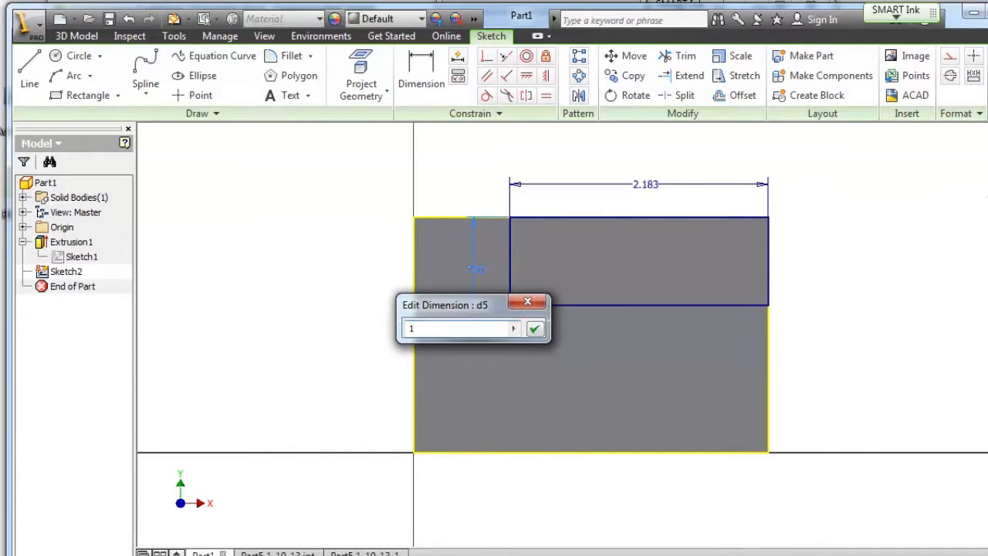
key("Return")
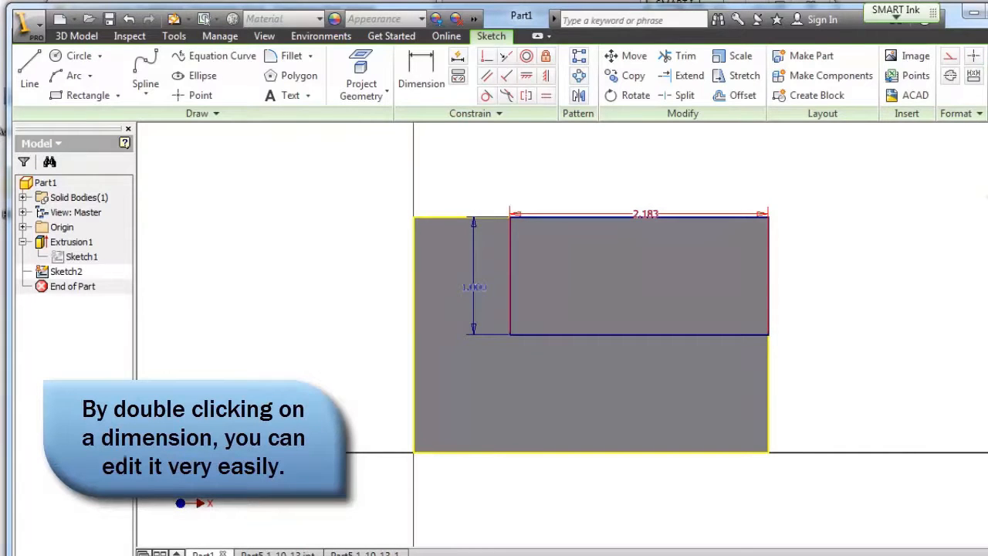
double_click(646, 214)
type("2")
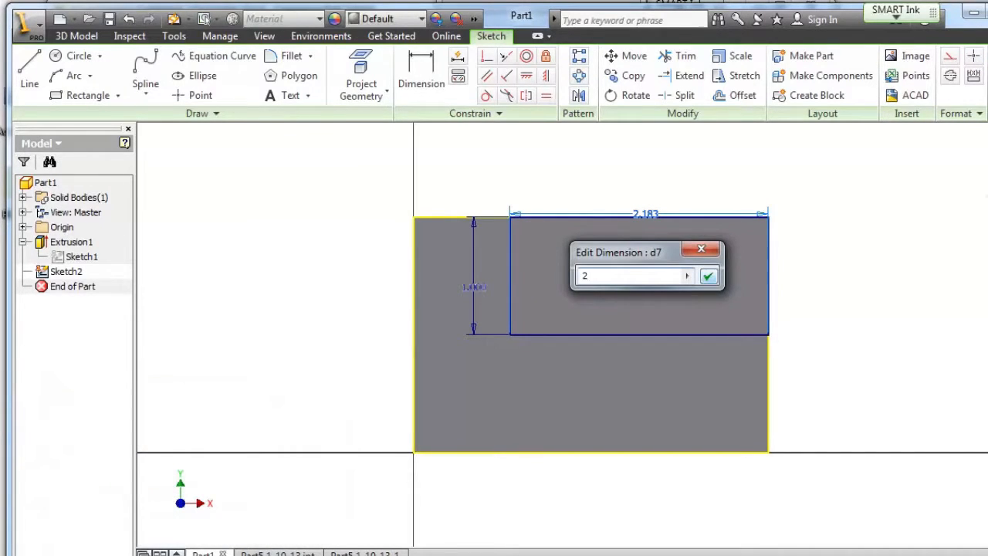
key("Return")
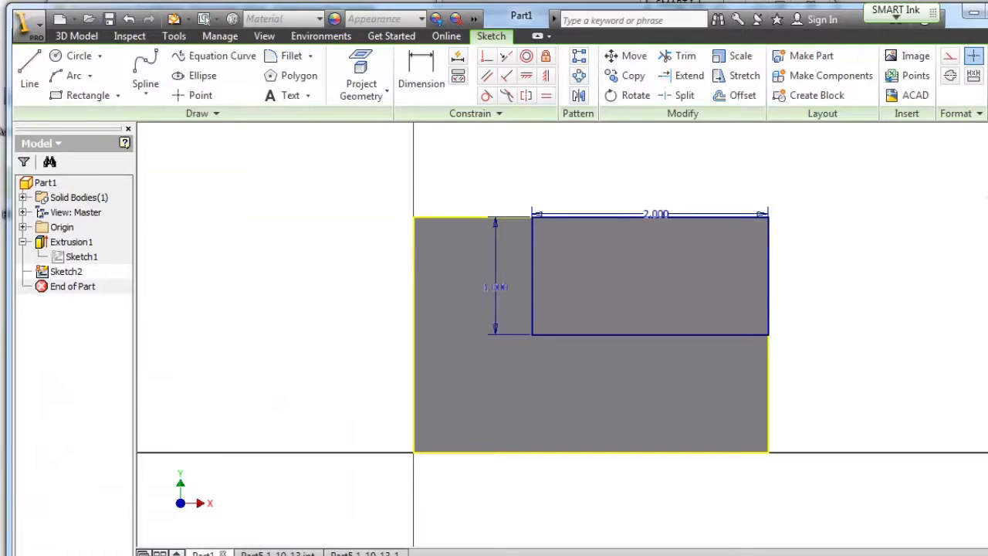
- Finish the sketch and set up an Extrude cut of the corner rectangle, 1 in deep into the block
right_click(845, 335)
left_click(843, 386)
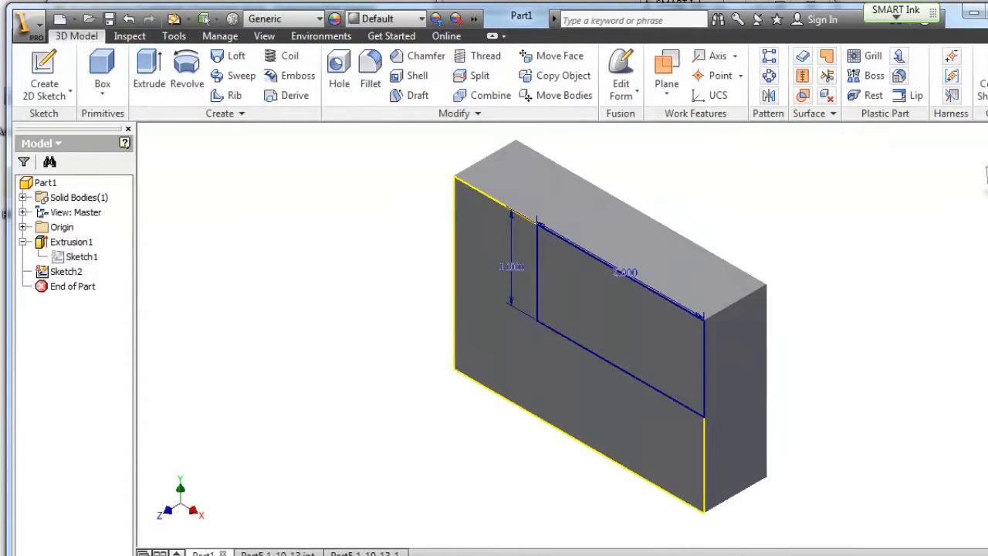
left_click(149, 73)
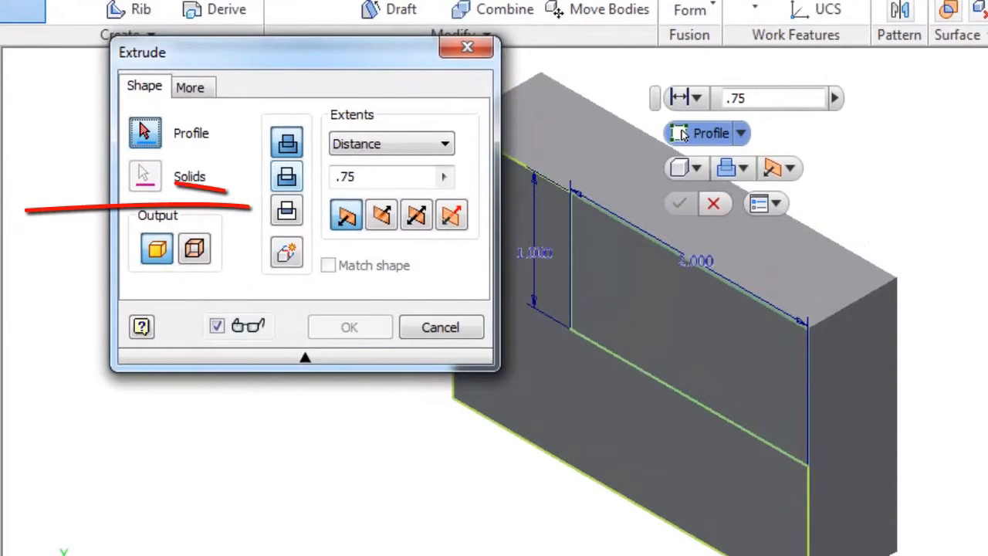
left_click(286, 177)
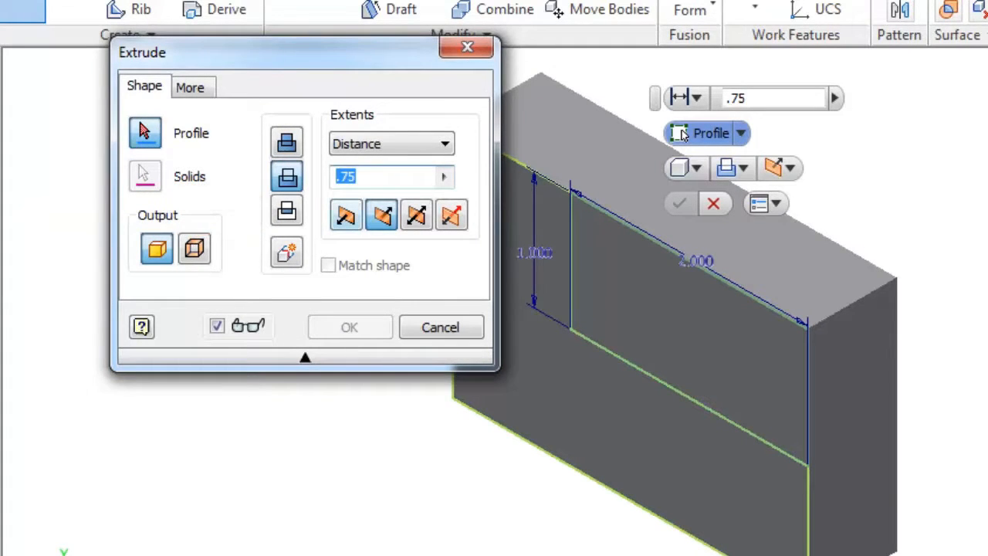
type("1")
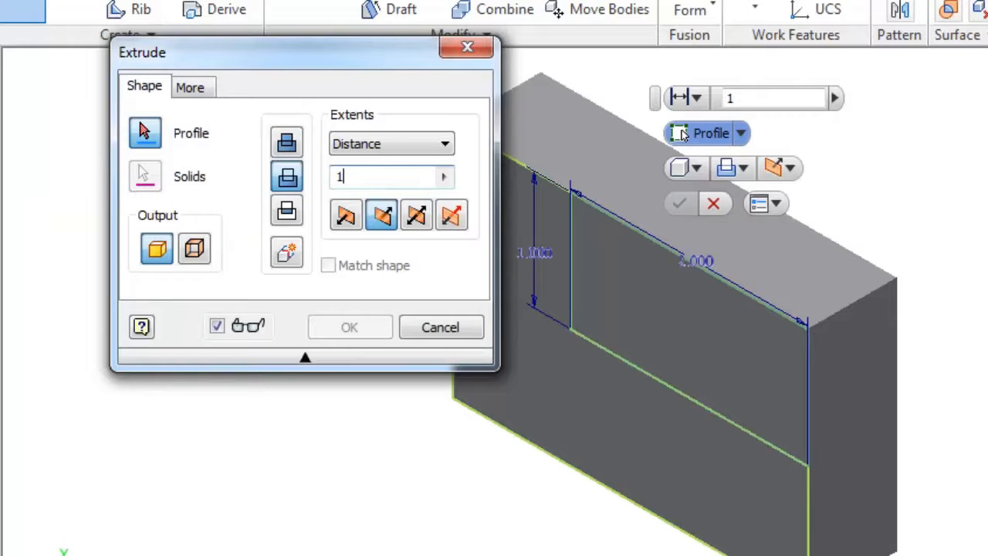
left_click(679, 293)
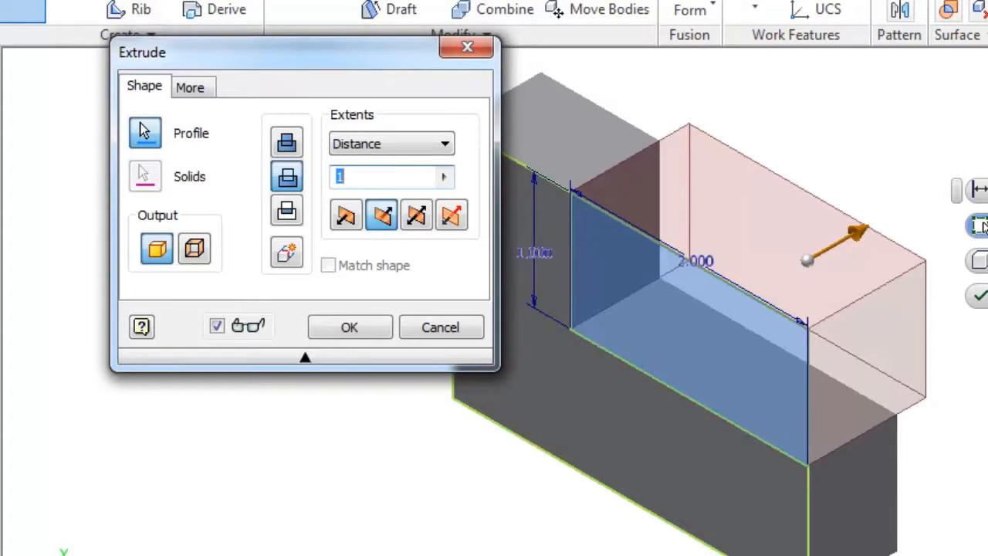
- Change the cut's extents to All so it passes through the full thickness, and complete the extrusion
left_click(444, 177)
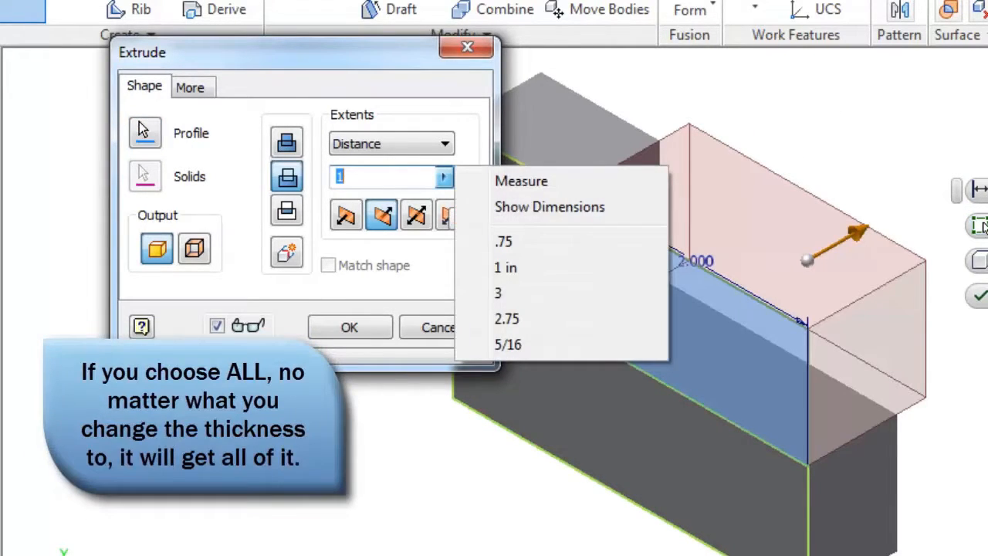
left_click(445, 144)
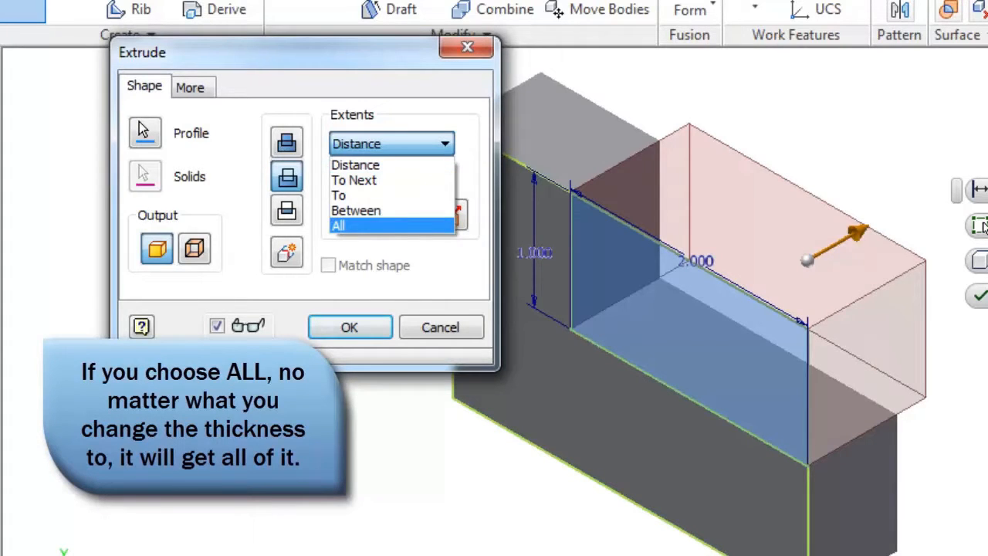
left_click(340, 225)
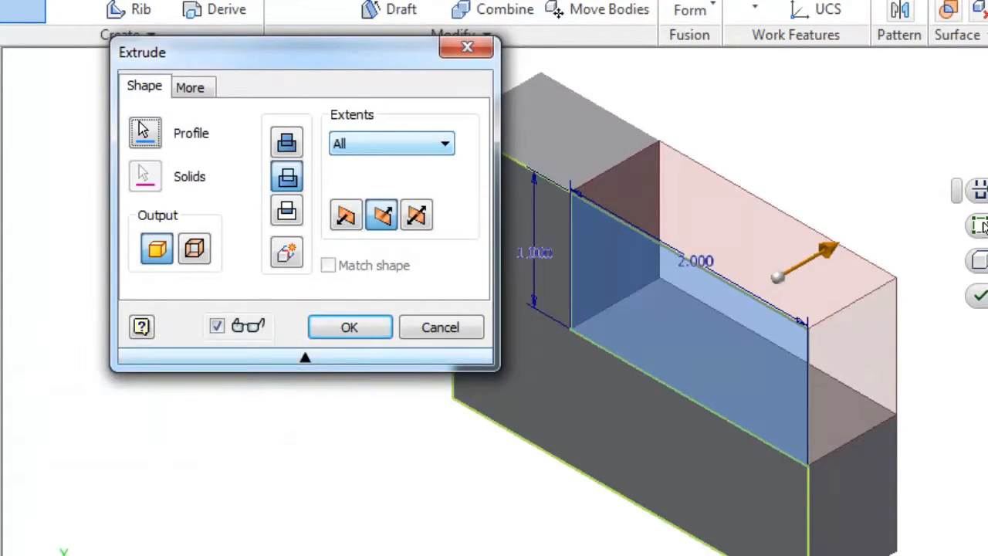
left_click(349, 326)
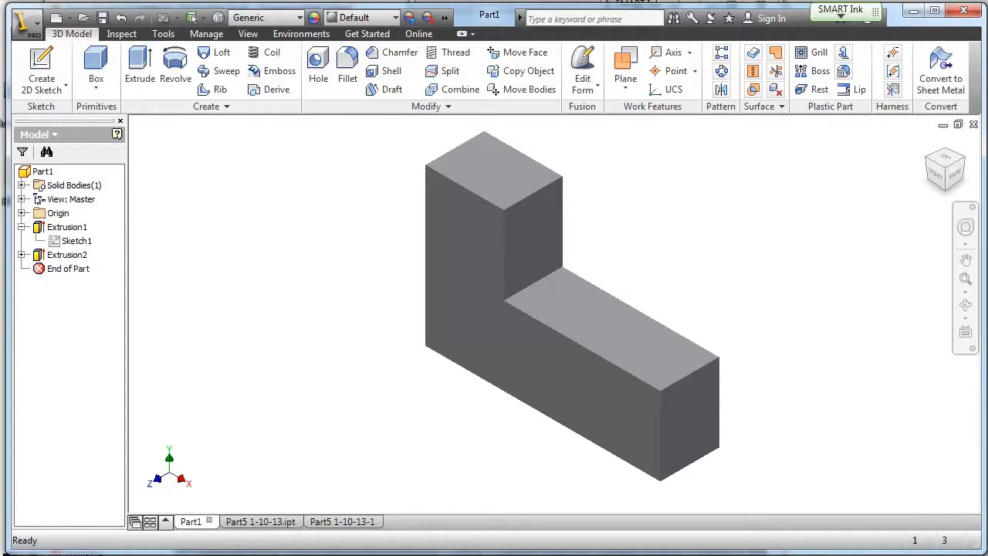
- Edit the Extrusion1 feature and set its extrusion distance to 1 in
right_click(67, 227)
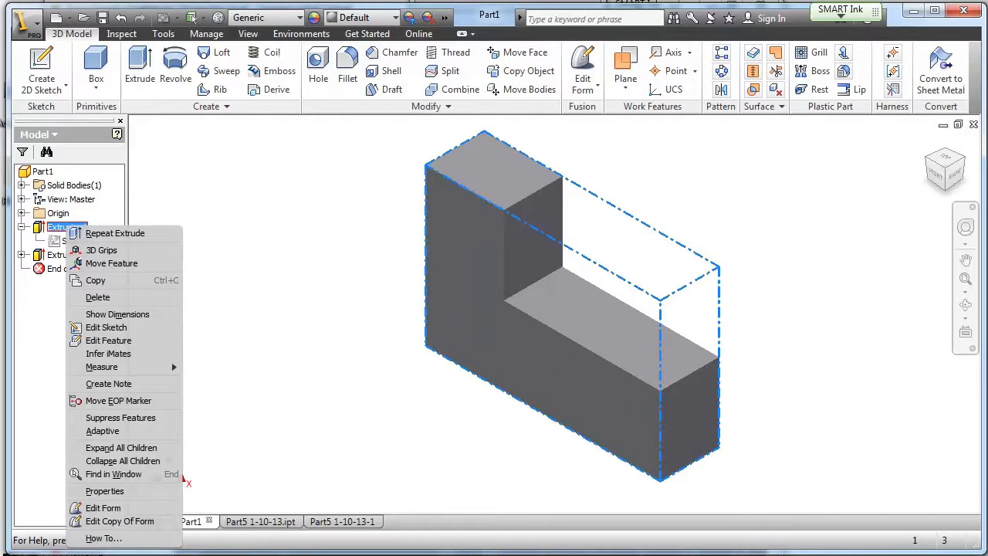
left_click(108, 340)
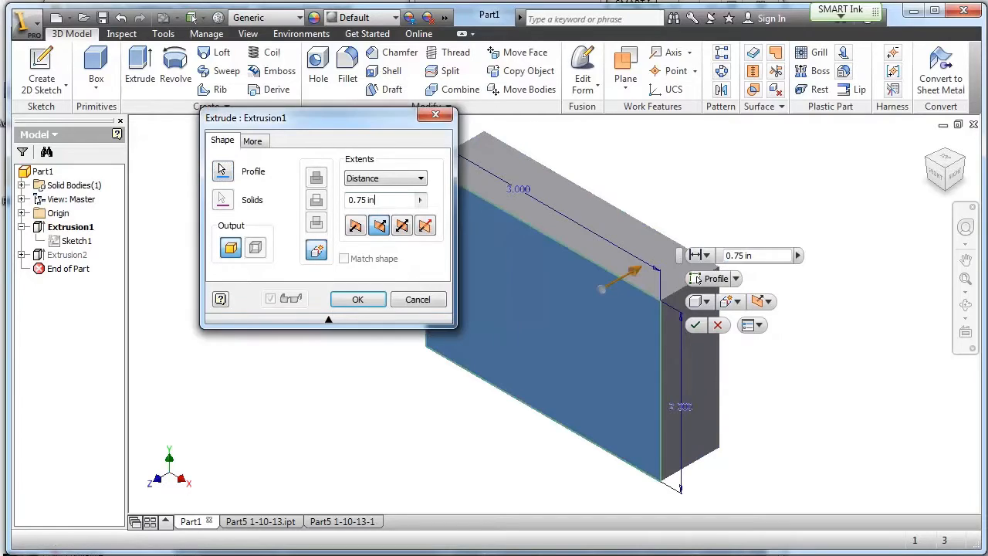
type("1")
key("Return")
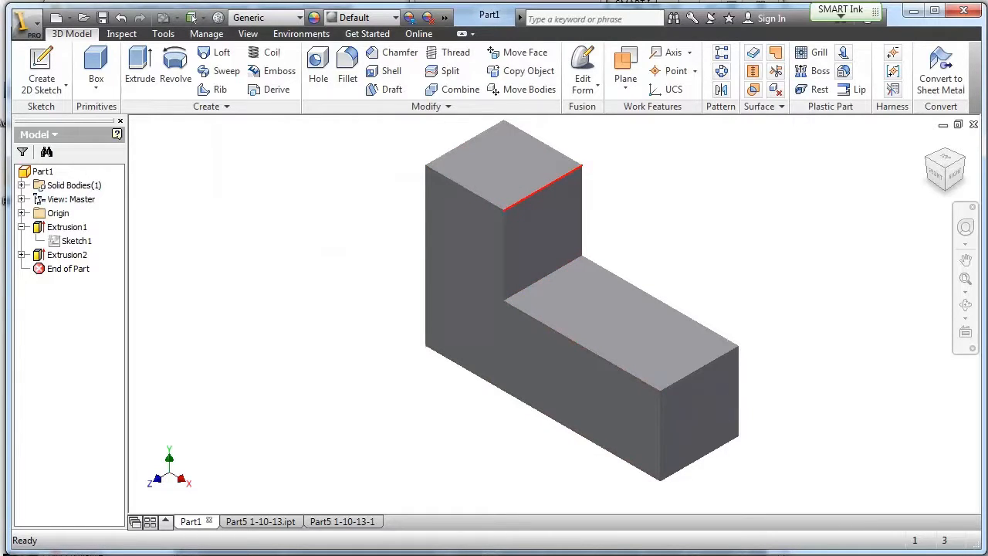
- Check the projecting front block in the Part5 1-10-13-1 drawing's isometric view, then return to the Part1 model
mouse_move(534, 193)
left_click(342, 522)
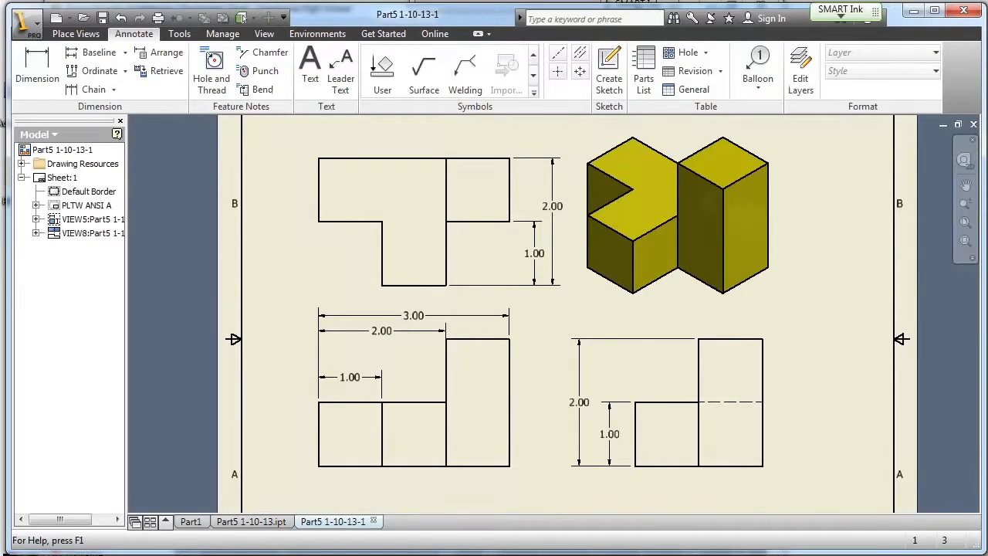
mouse_move(579, 189)
left_mouse_down()
mouse_move(582, 292)
mouse_move(679, 189)
mouse_move(580, 191)
left_mouse_up()
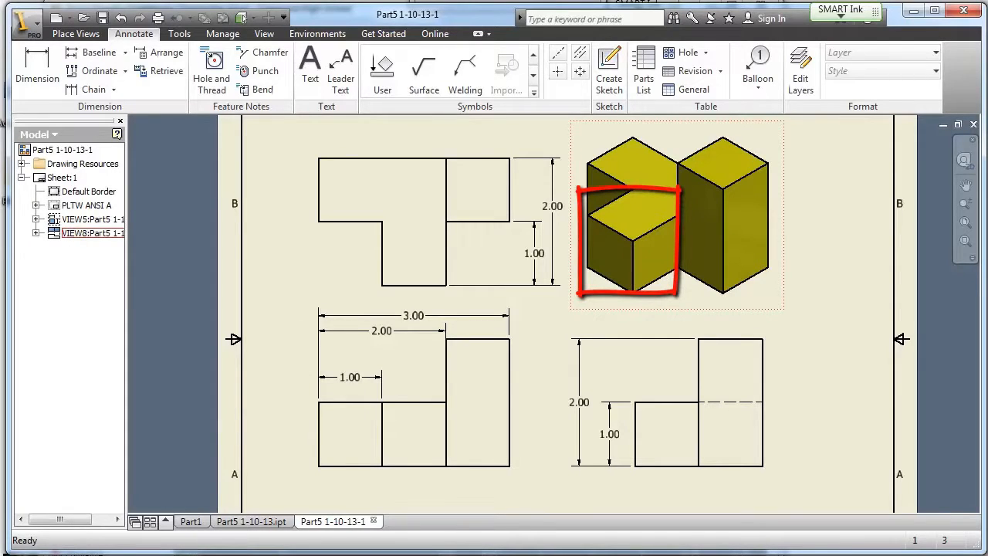
left_click(191, 521)
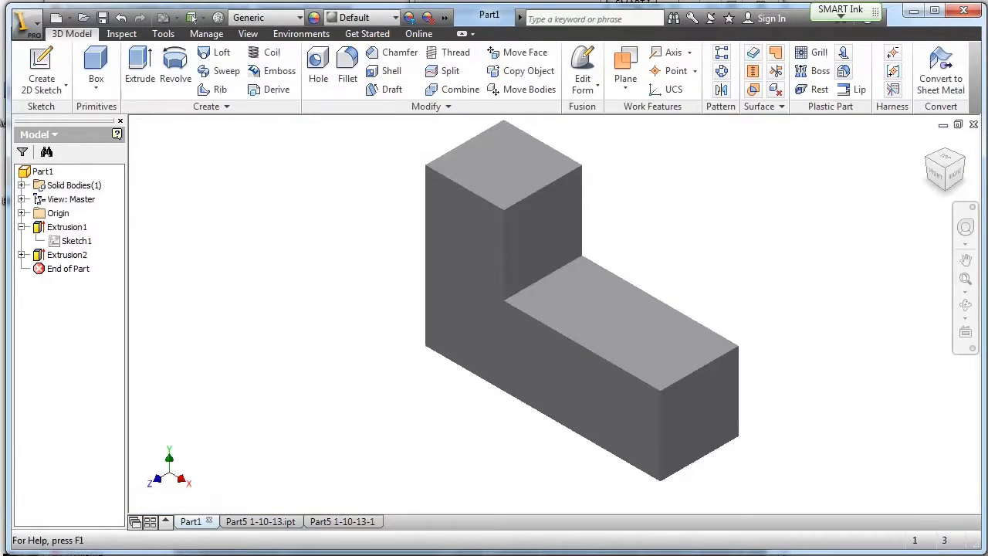
- Turn the model to show its back and start a new 2D sketch on the L-shaped back face
left_click(965, 305)
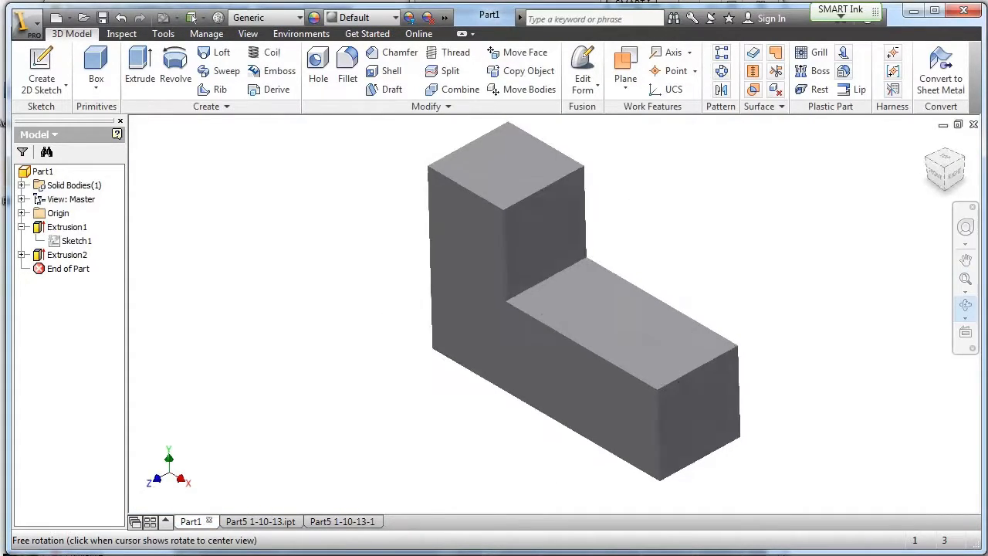
left_click_drag(617, 347, 465, 298)
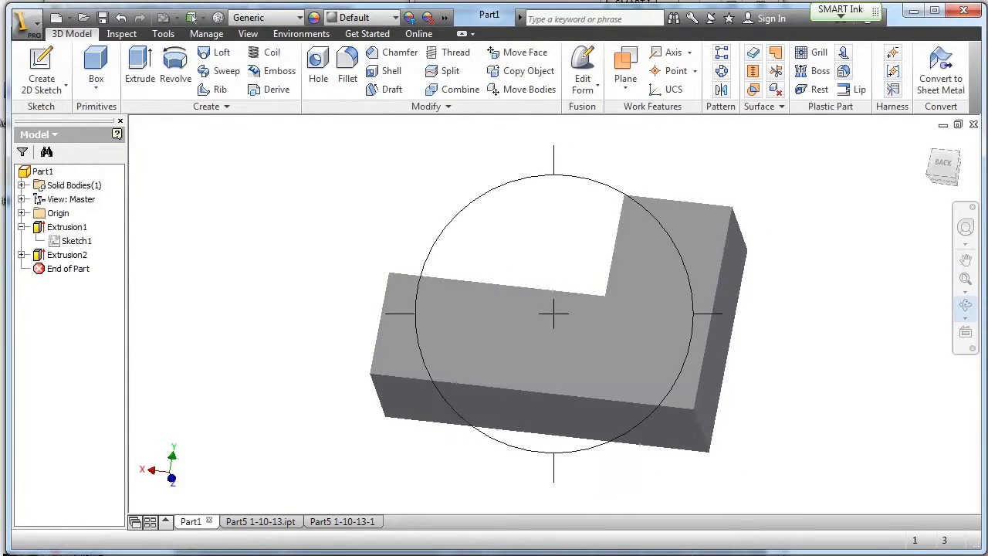
right_click(324, 220)
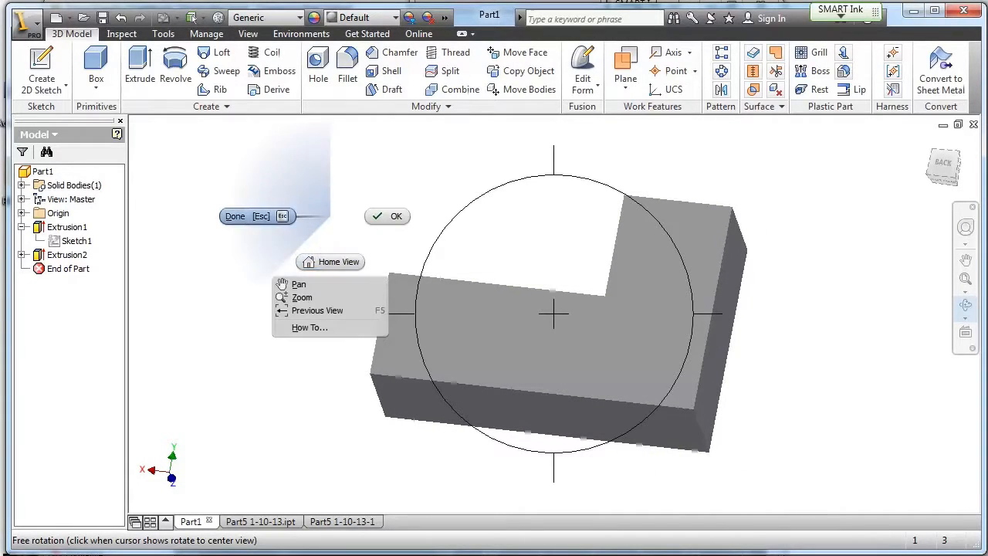
left_click(258, 216)
left_click(42, 61)
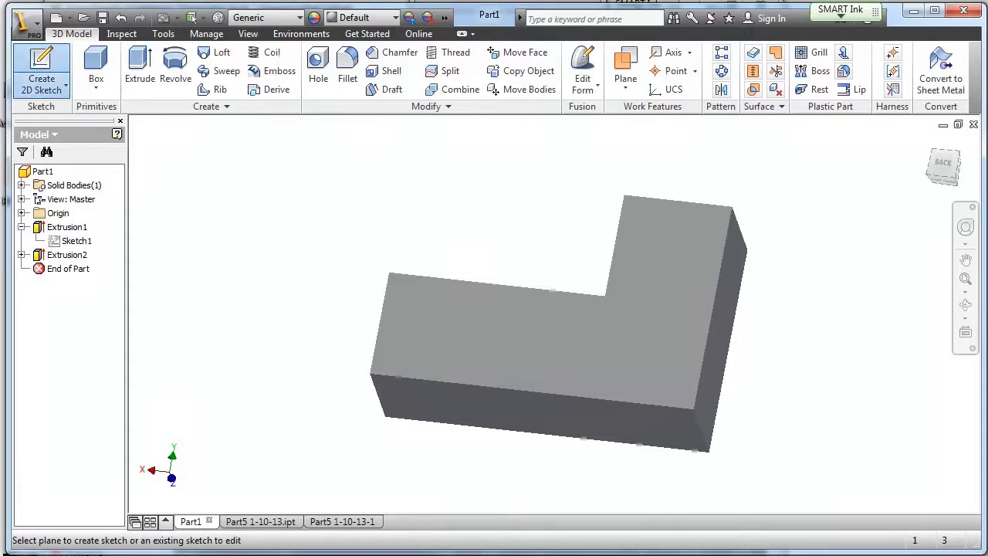
left_click(540, 325)
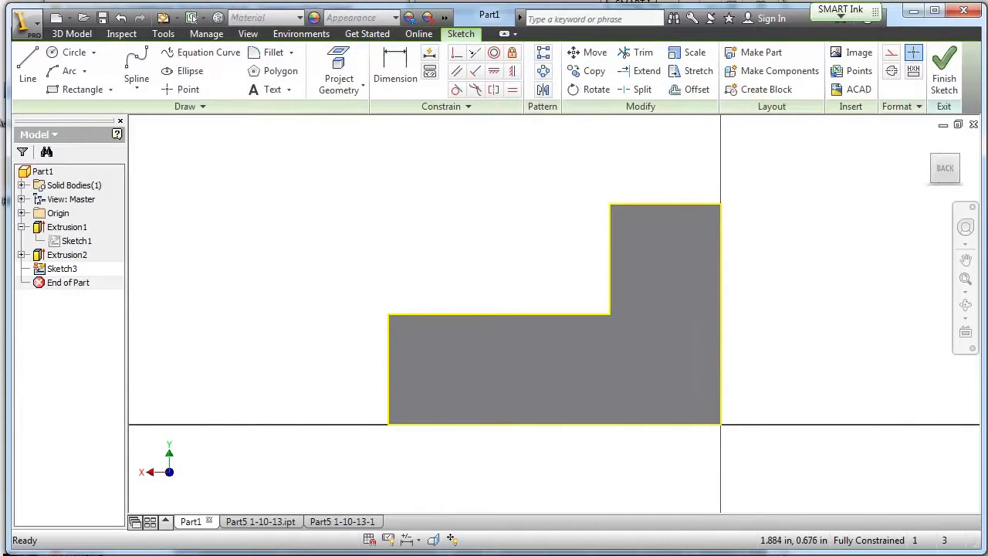
- Sketch a rectangle about 1.07 in wide and 1 in high from the L's inner corner down to its lower edge
left_click(78, 89)
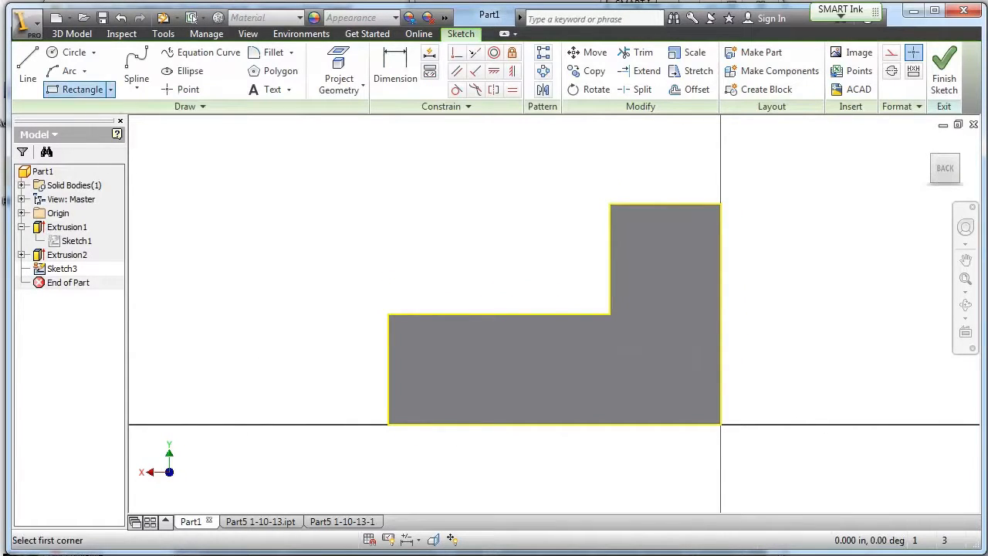
key("F5")
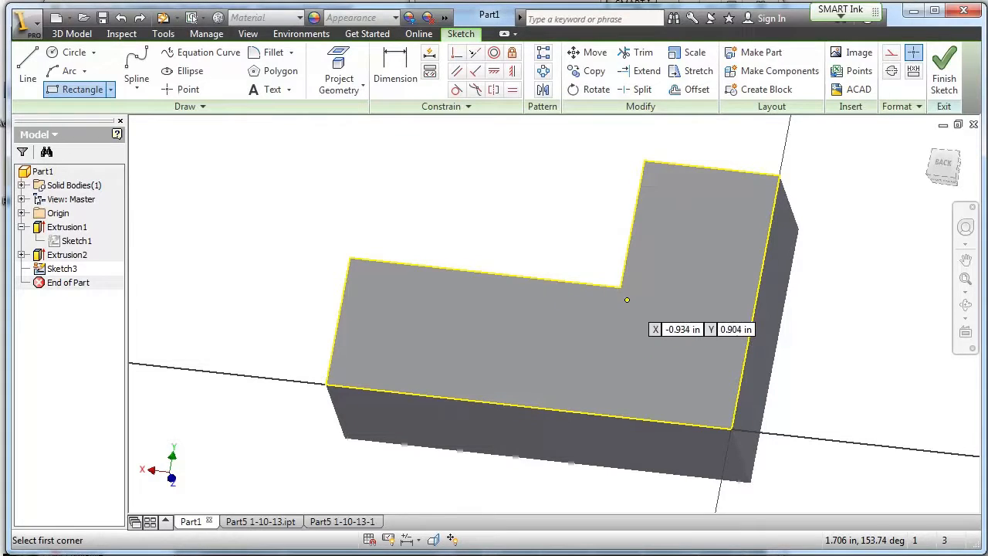
left_click(620, 286)
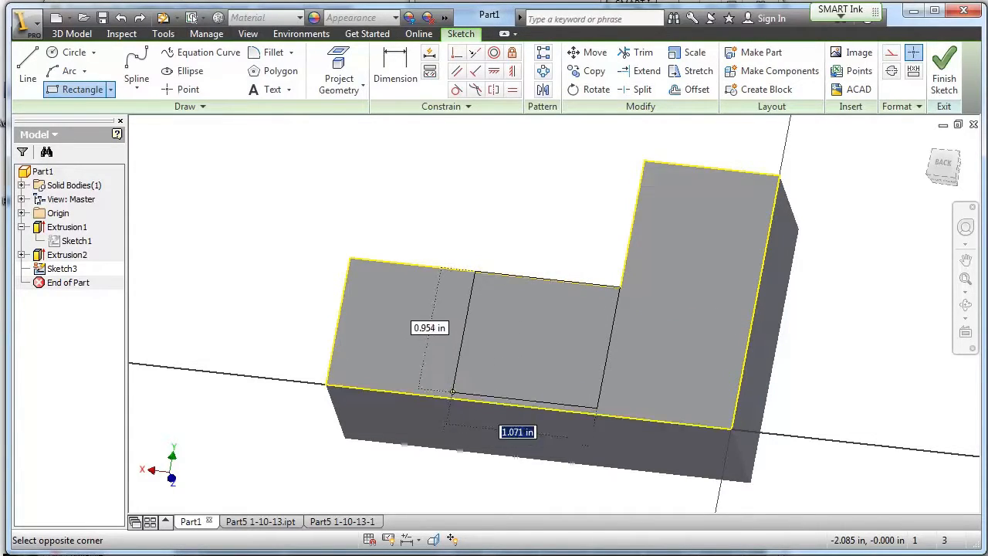
type("1")
key("Tab")
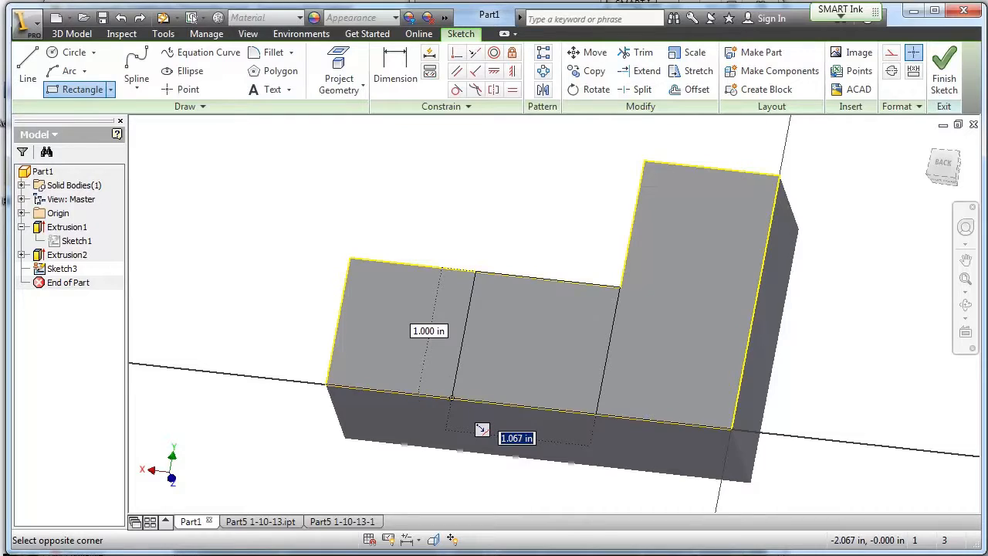
key("Return")
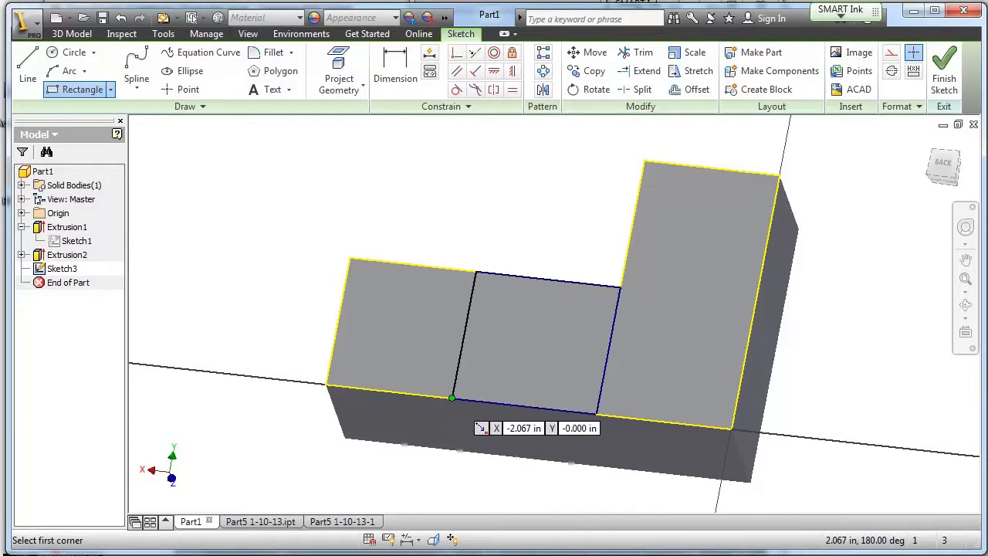
- Dimension the rectangle's upper edge and set its width to 1 in
left_click(395, 73)
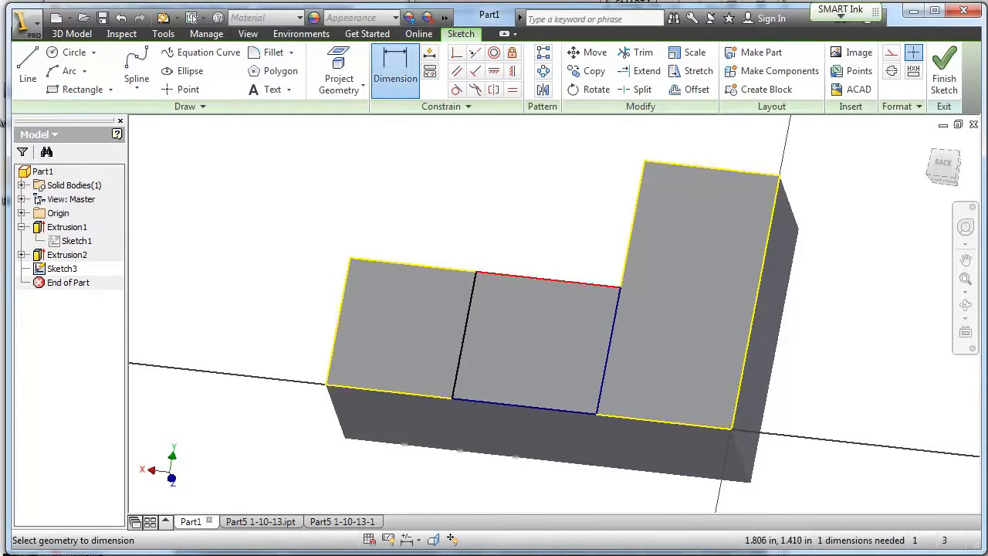
left_click(548, 279)
left_click(542, 236)
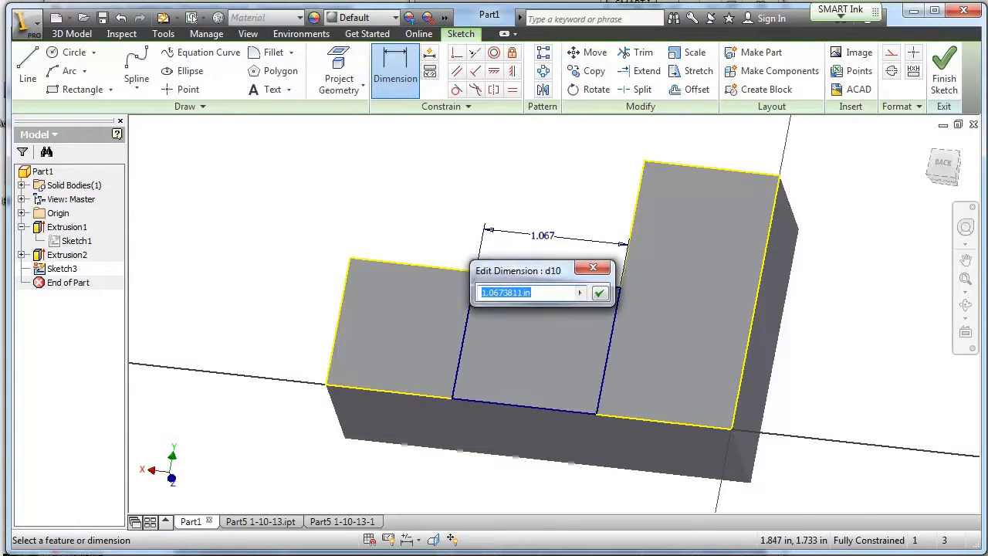
type("1")
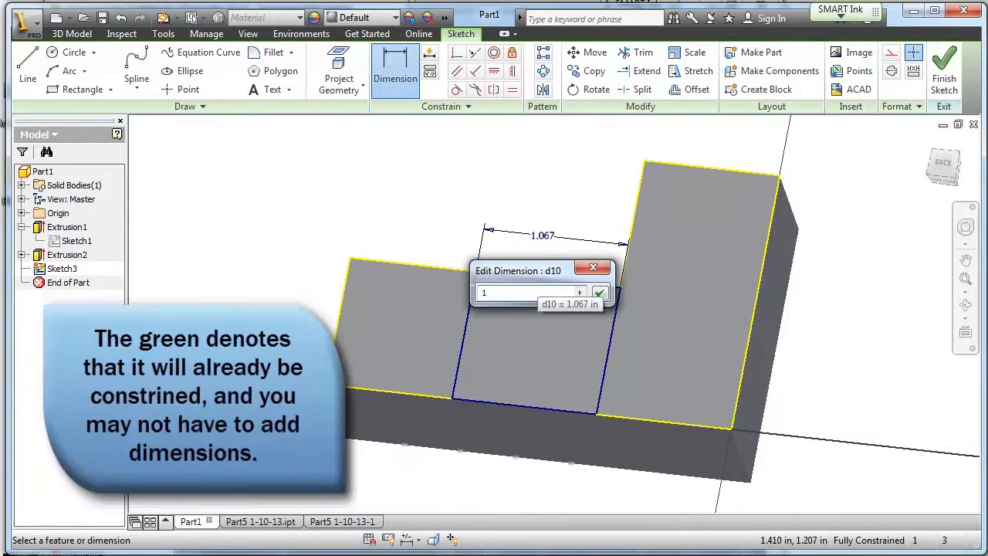
key("Return")
- Try to dimension the height of the rectangle's side opposite the L's inner corner
left_click(475, 326)
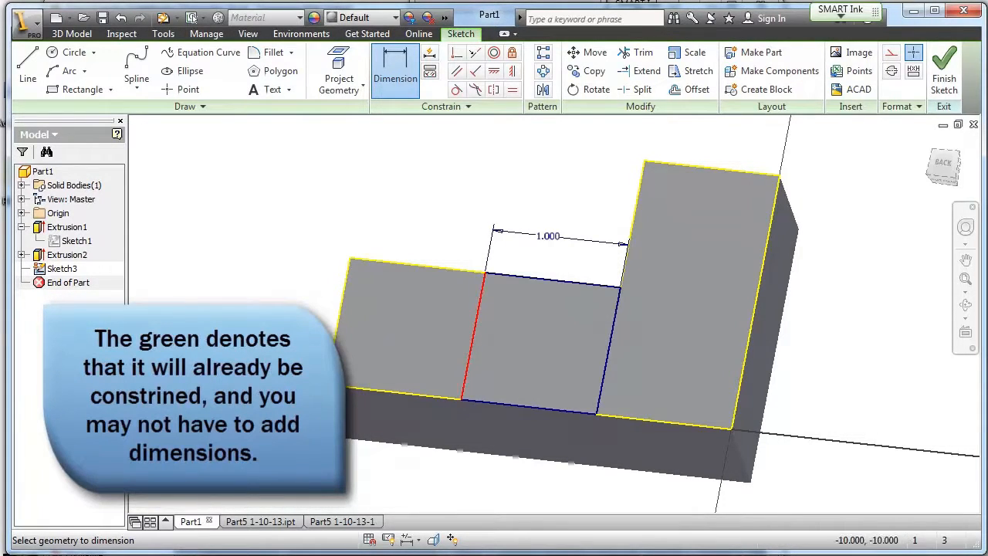
left_click(432, 324)
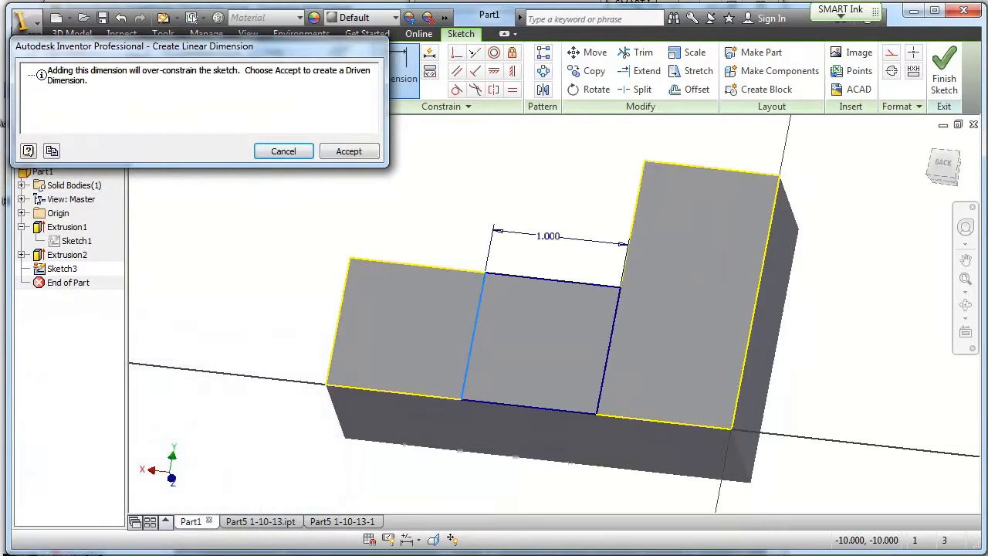
left_click(283, 152)
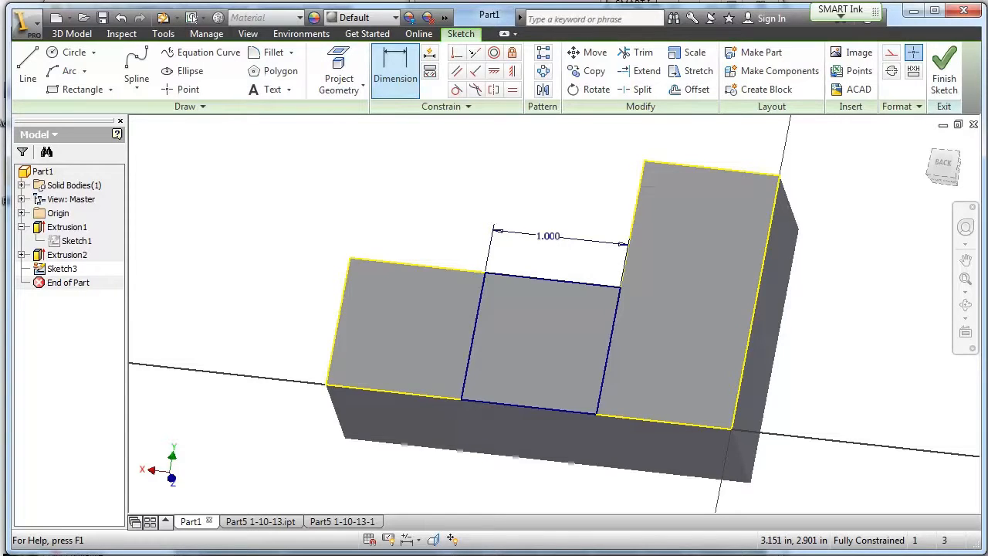
- Finish the sketch and extrude the 1 in square profile 1 in outward, joined to the L-shaped body
right_click(394, 65)
right_click(340, 152)
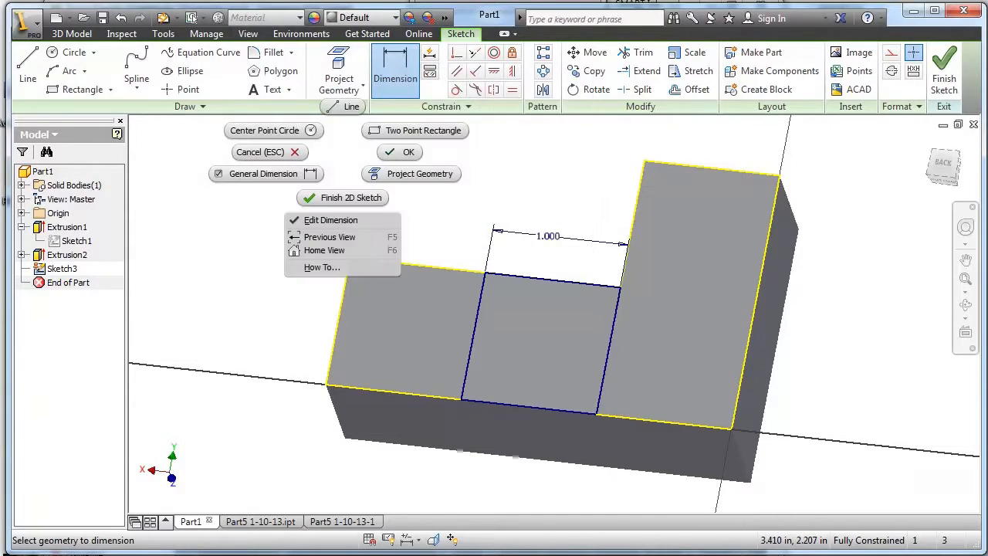
left_click(346, 197)
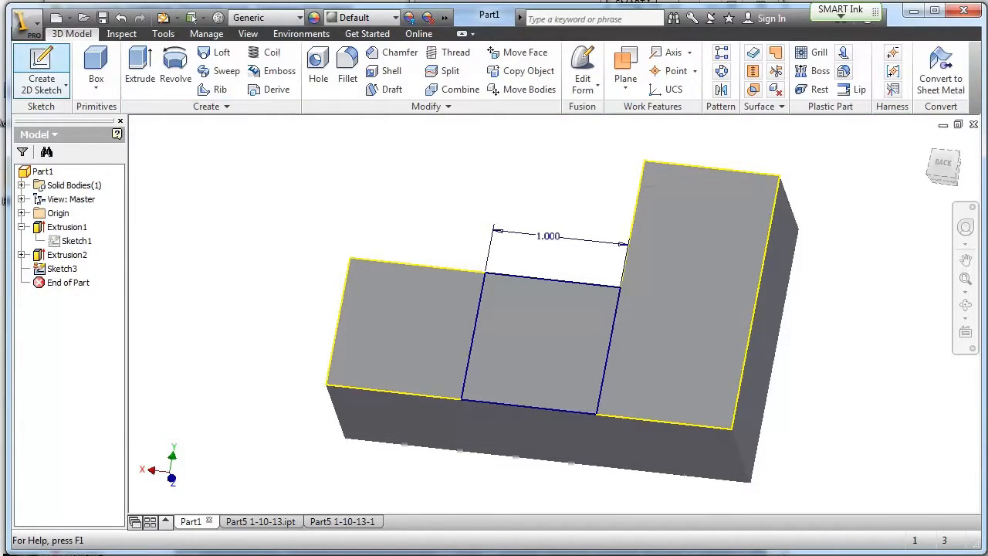
left_click(140, 73)
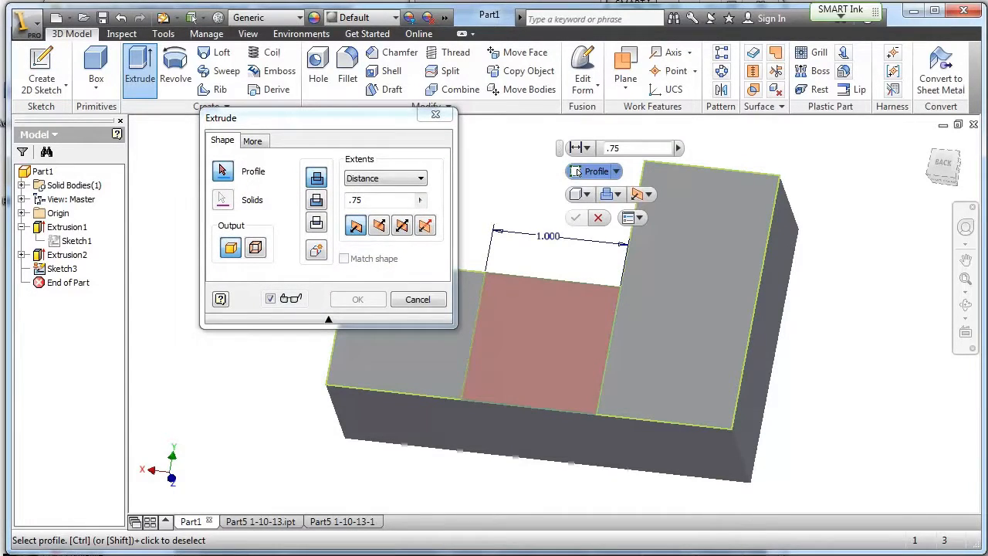
left_click(541, 343)
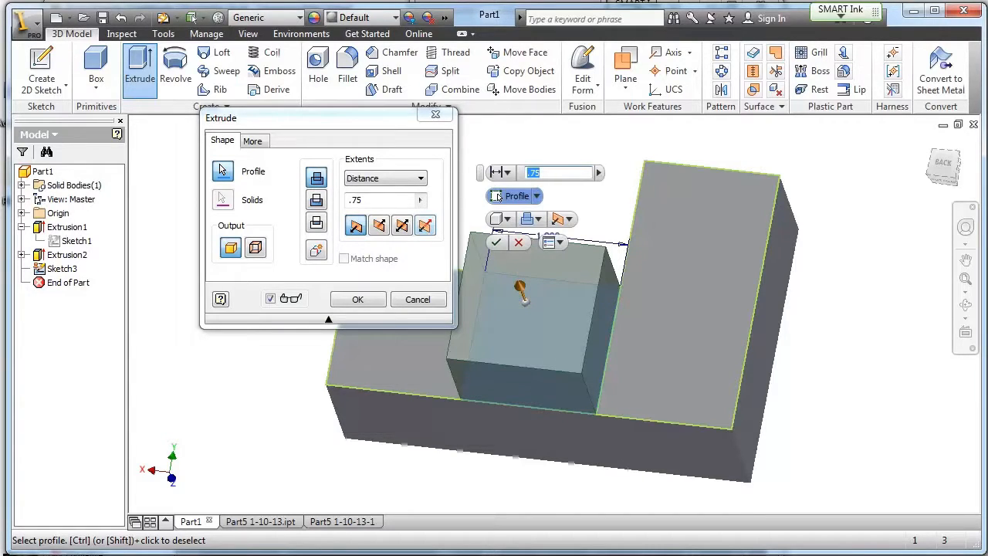
double_click(356, 200)
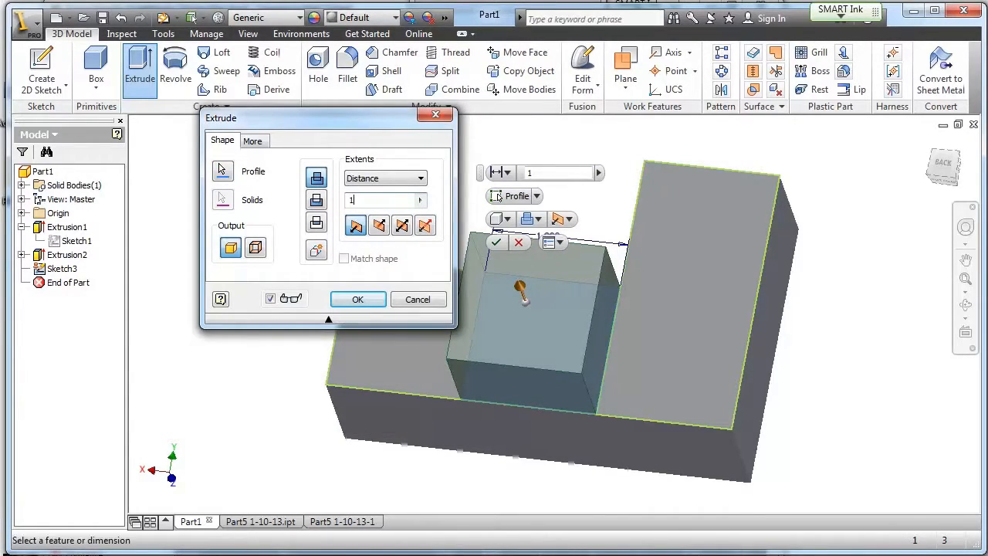
left_click(357, 299)
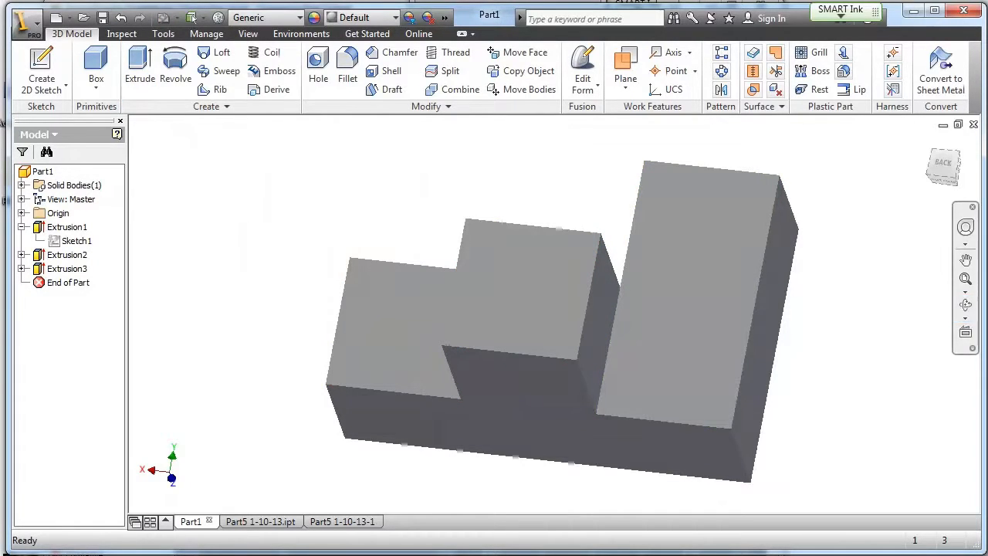
- Inspect the part with its projecting block from other angles and reveal the sketches under Extrusion2 and Extrusion3
left_click(965, 305)
left_click_drag(553, 324, 587, 339)
left_click_drag(679, 339, 709, 436)
left_click_drag(566, 143, 566, 139)
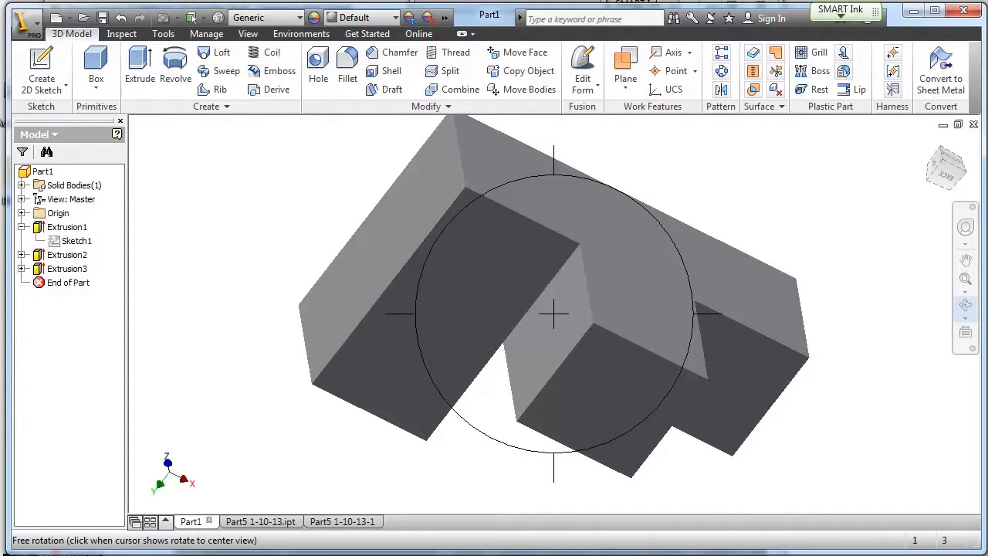
key("Escape")
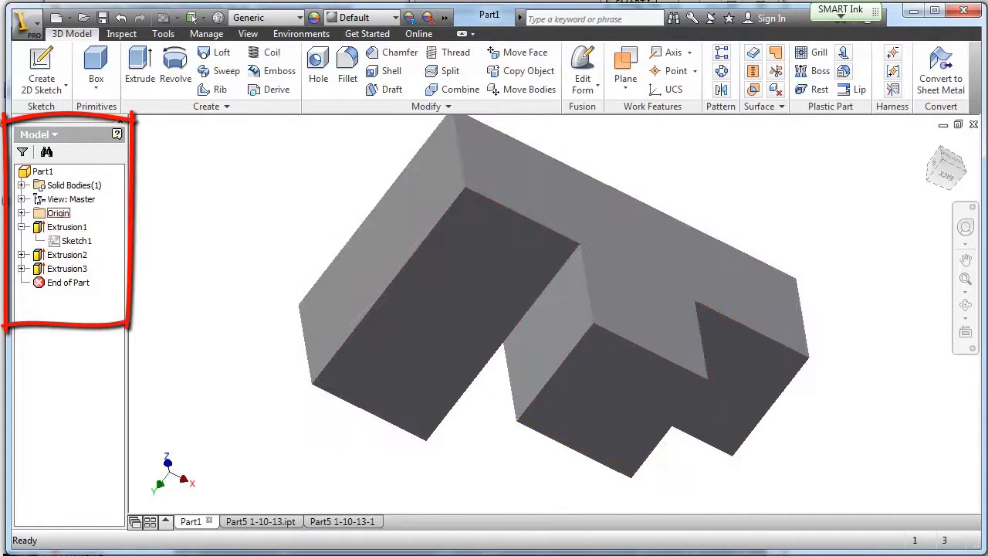
left_click(22, 254)
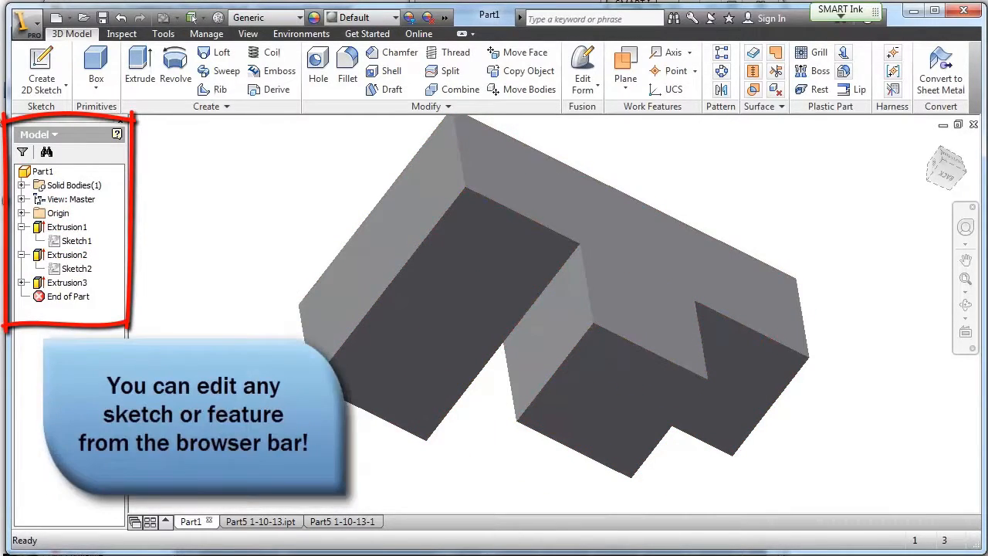
left_click(21, 282)
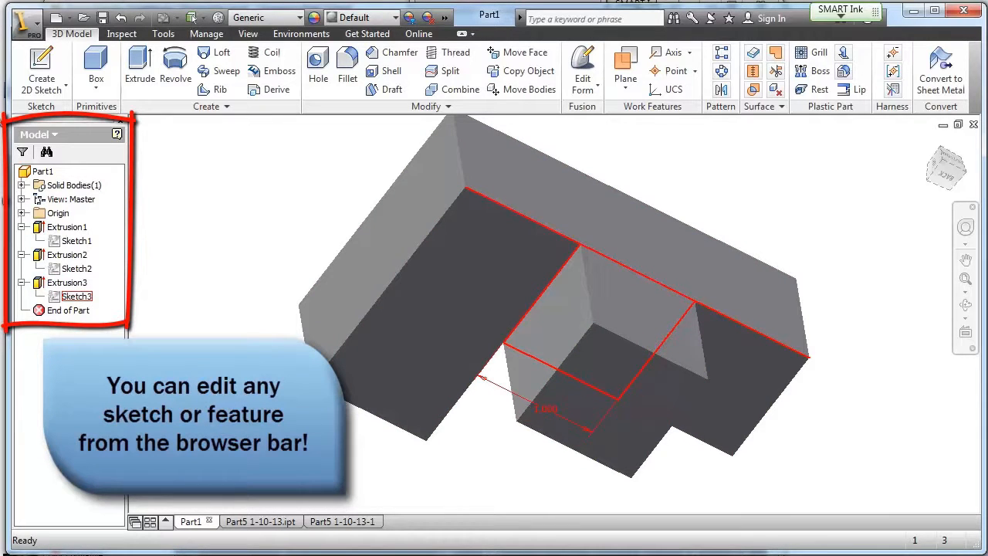